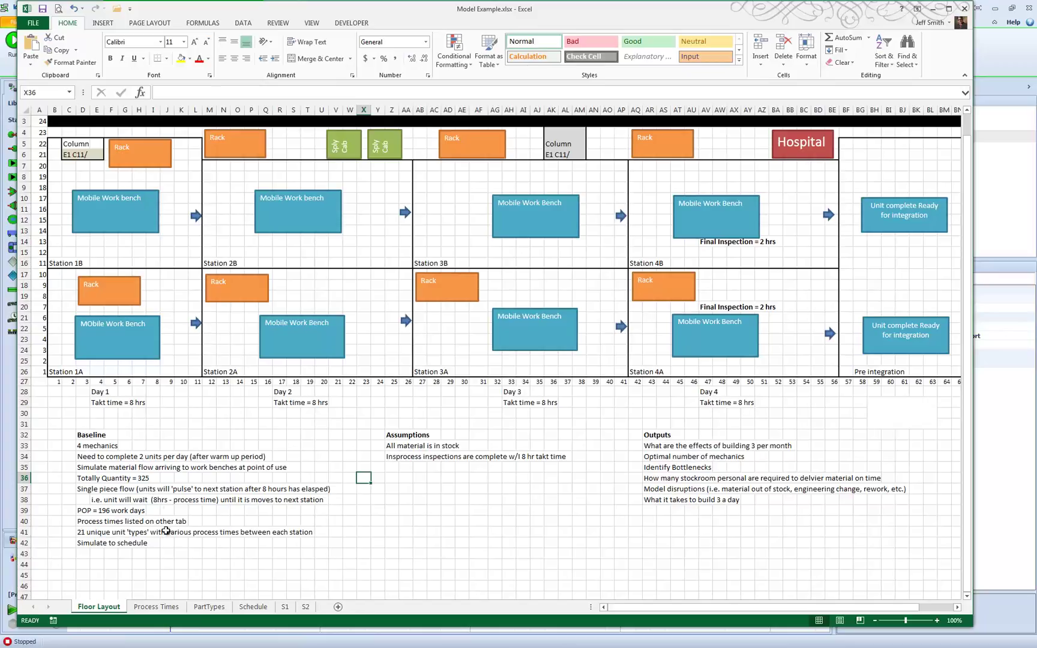
Examine the workbook's floor layout, process times and part types for the model's stations, baseline, assumptions and desired outputs.
{"action": "left_click", "coordinate": [167, 608]}
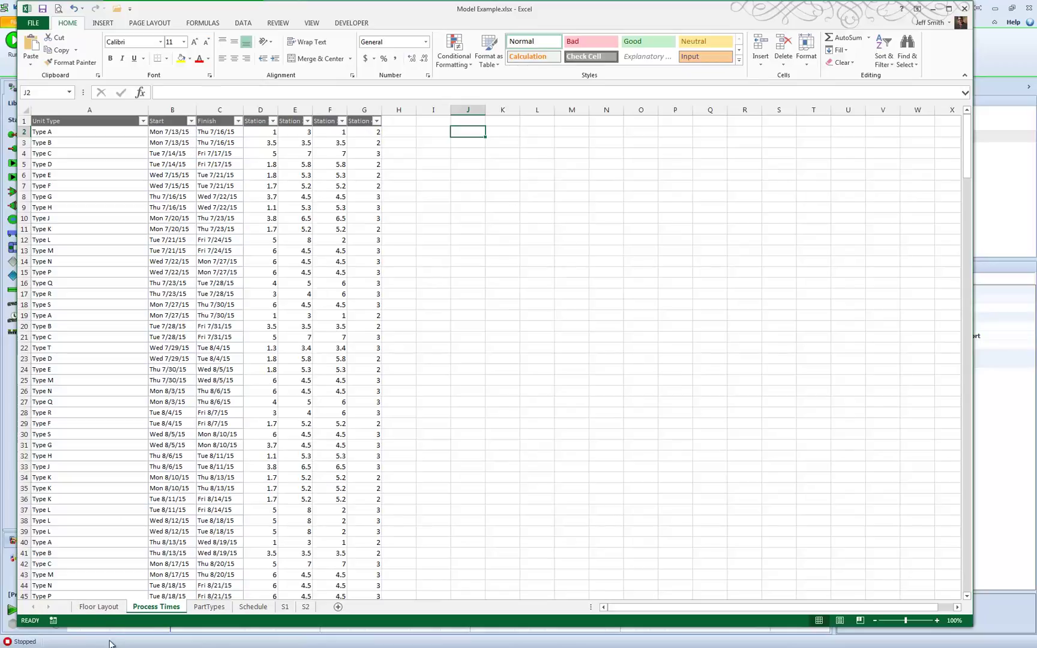
{"action": "left_click", "coordinate": [96, 607]}
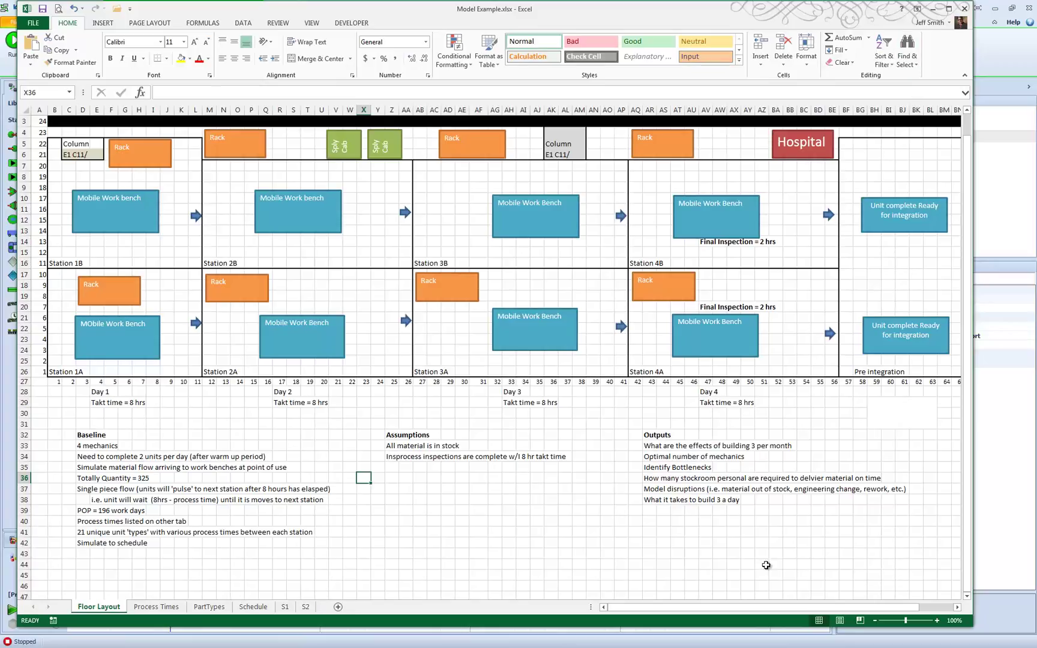
{"action": "scroll", "coordinate": [600, 583], "scroll_direction": "down", "scroll_amount": 1}
{"action": "left_click", "coordinate": [171, 610]}
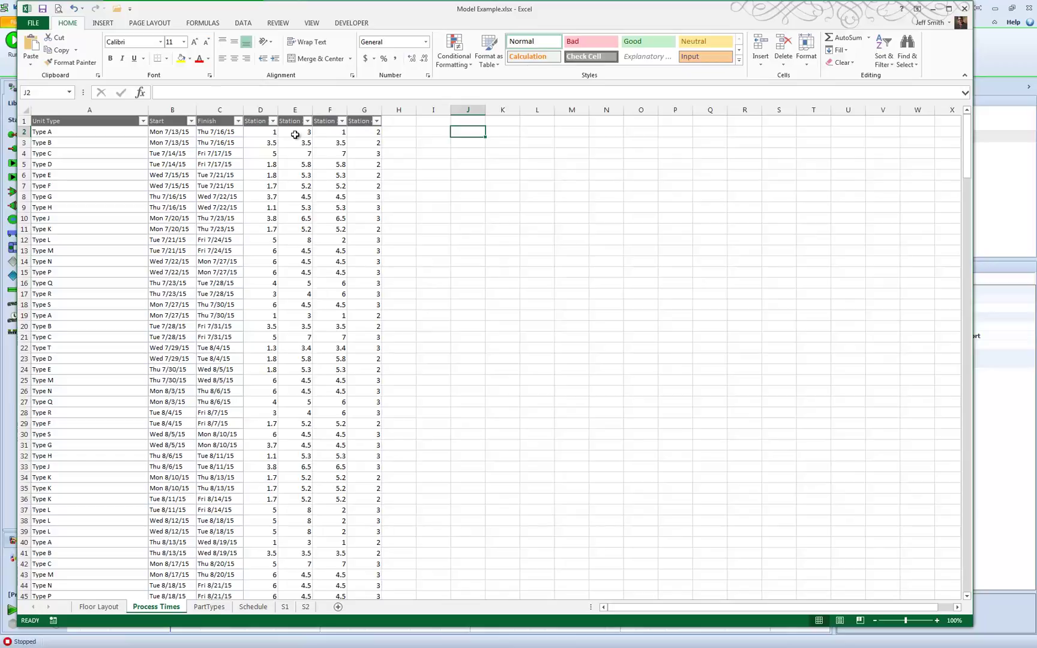
{"action": "left_click", "coordinate": [112, 609]}
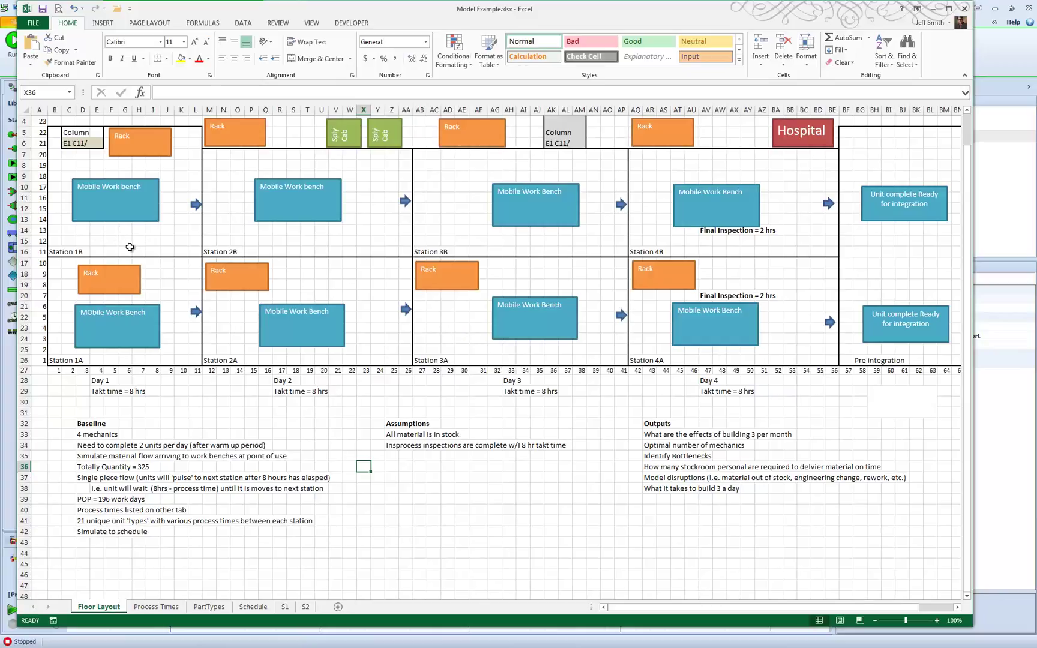
{"action": "left_click", "coordinate": [157, 607]}
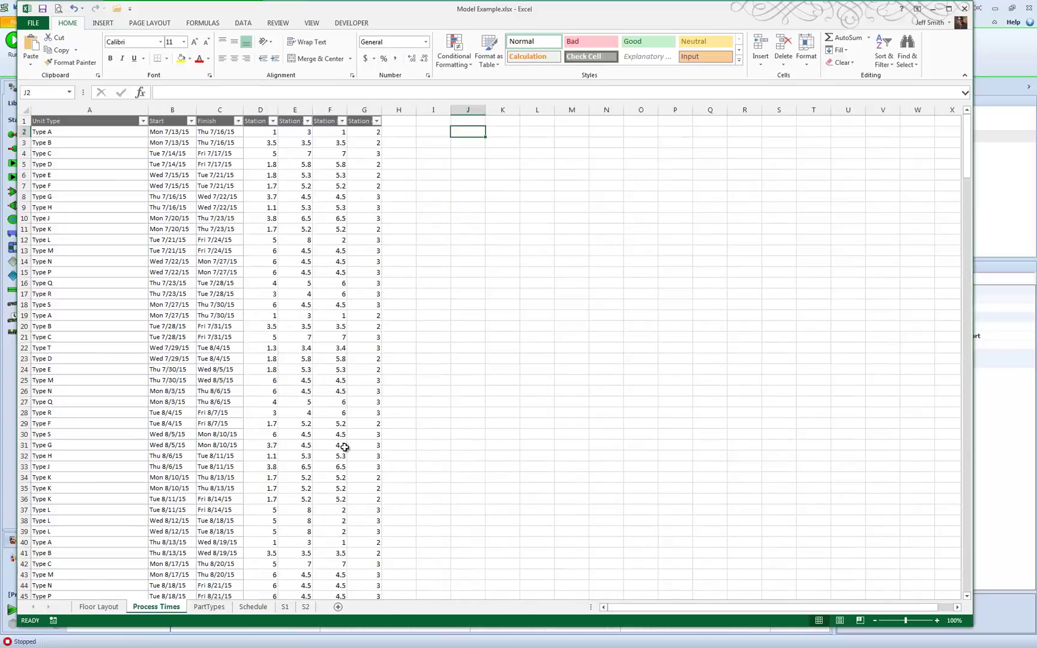
{"action": "left_click", "coordinate": [109, 609]}
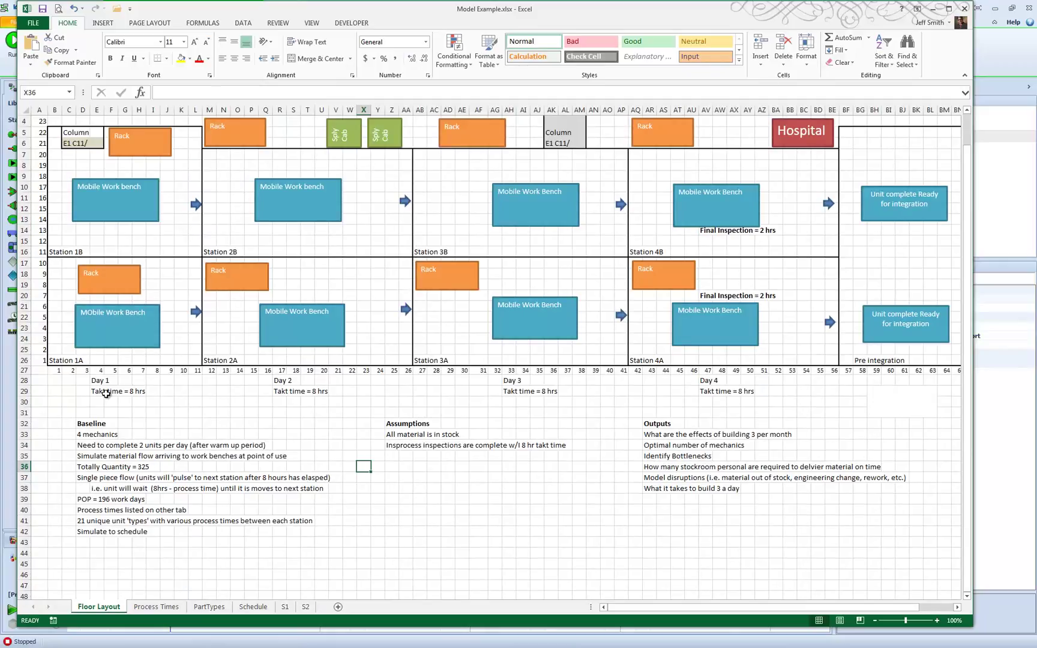
{"action": "left_click", "coordinate": [254, 607]}
{"action": "left_click", "coordinate": [191, 607]}
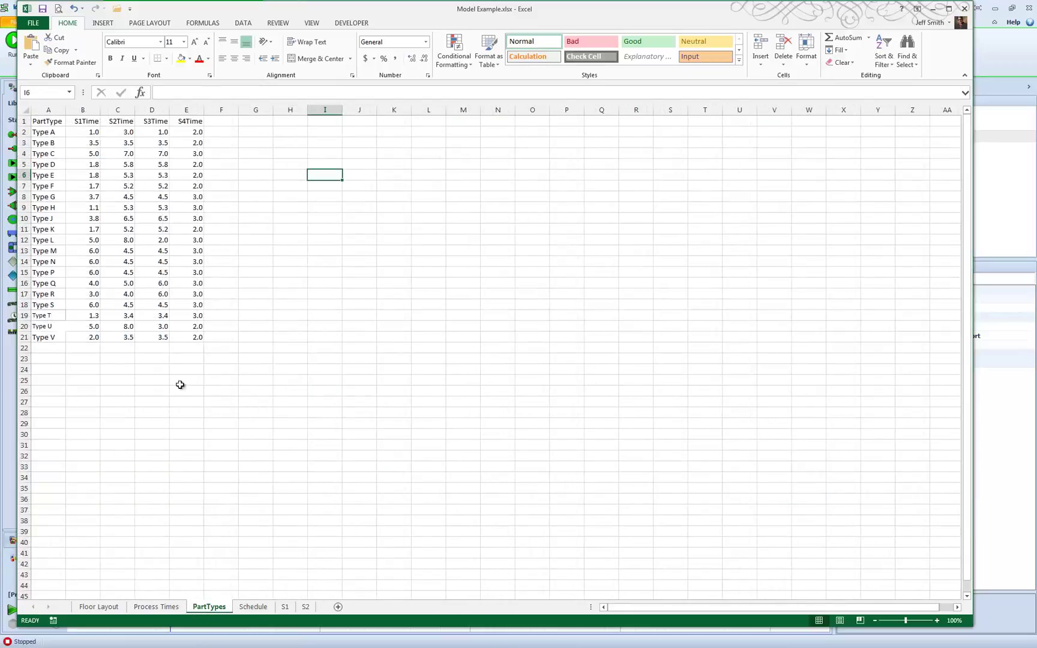
{"action": "left_click", "coordinate": [156, 607]}
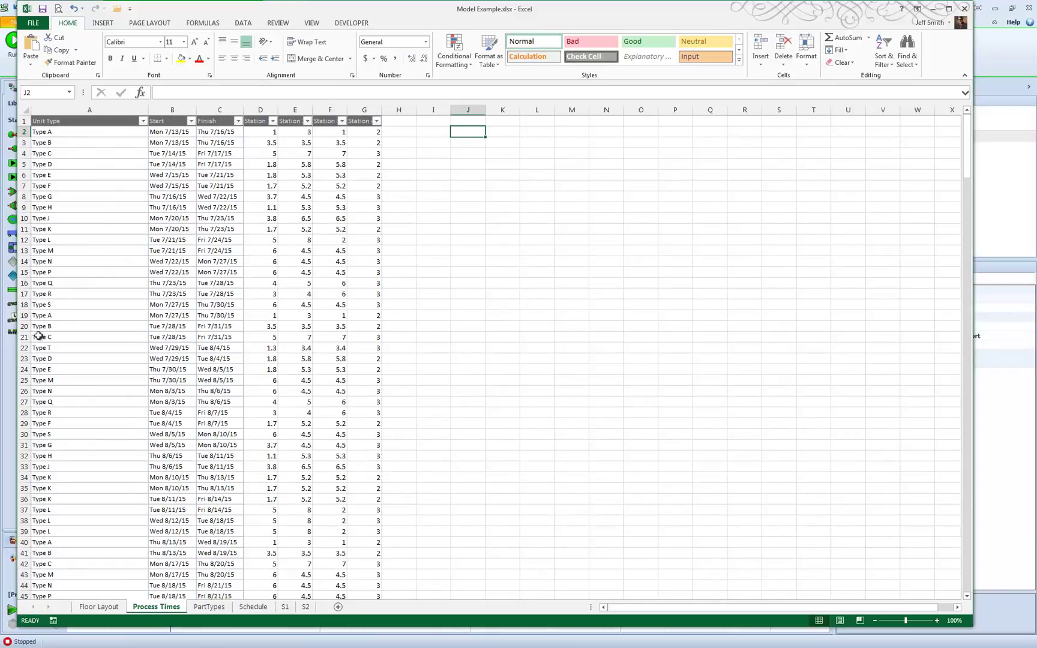
{"action": "left_click", "coordinate": [99, 607]}
Switch to Simio, run the shop-floor model to watch parts move through the stations, and stop the run.
{"action": "key", "text": "alt+Tab"}
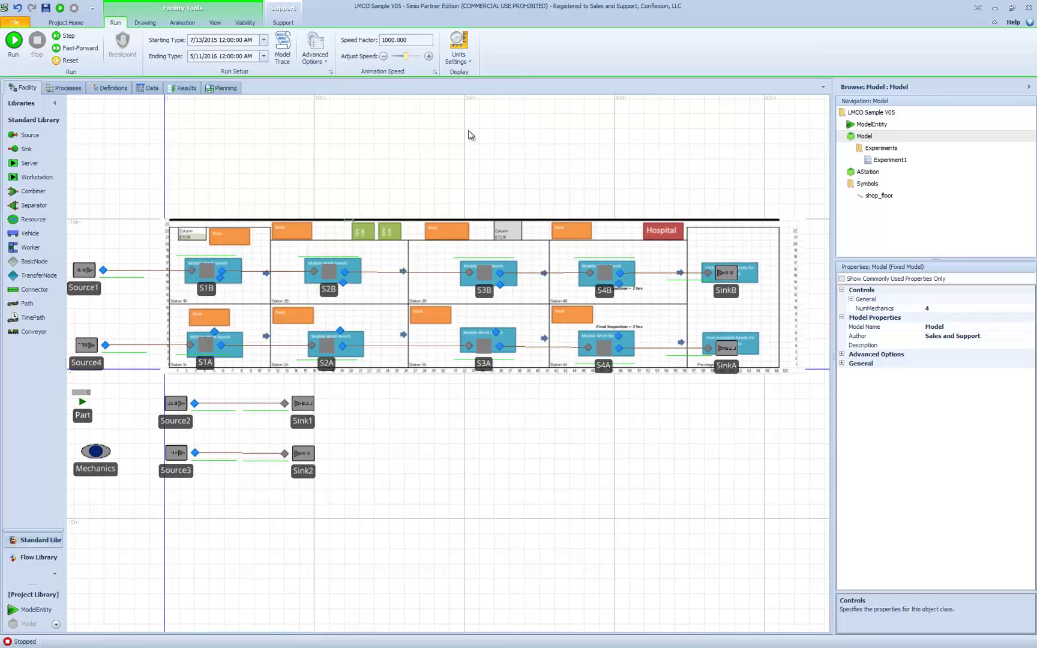
{"action": "left_click", "coordinate": [14, 41]}
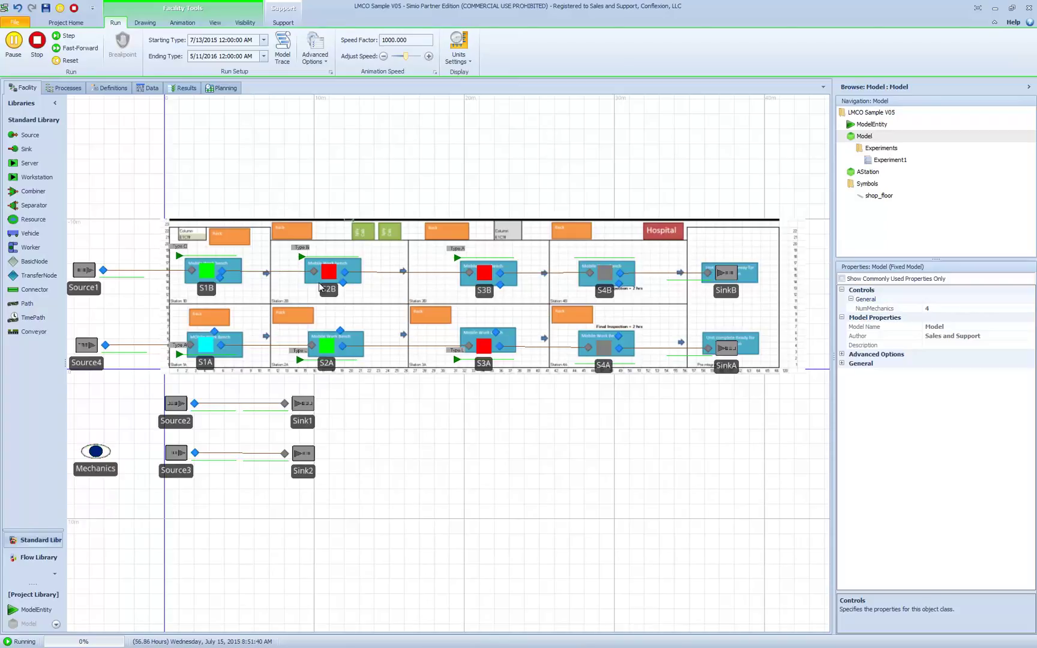
{"action": "left_click", "coordinate": [37, 43]}
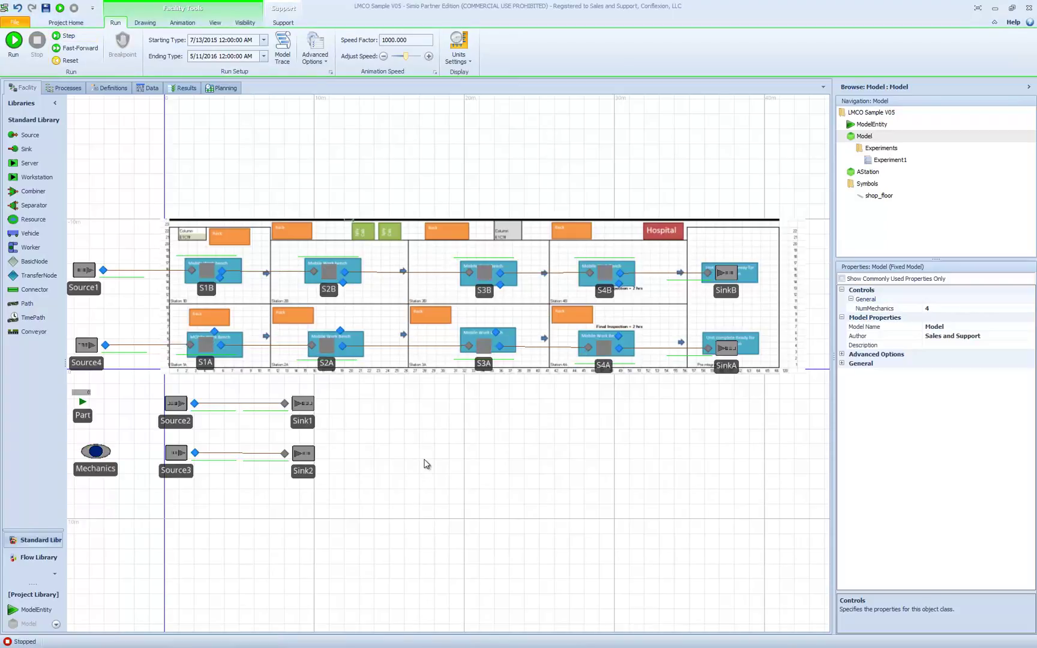
{"action": "left_click_drag", "start_coordinate": [424, 464], "coordinate": [405, 458]}
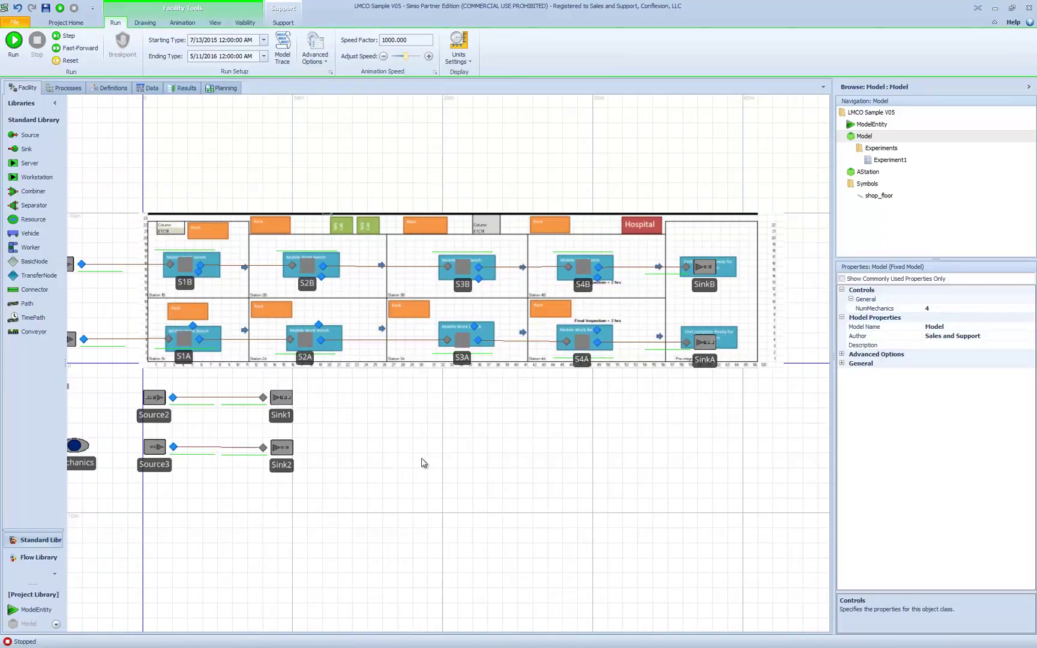
Switch back to the Excel floor layout for comparison and minimize the workbook window.
{"action": "key", "text": "alt+Tab"}
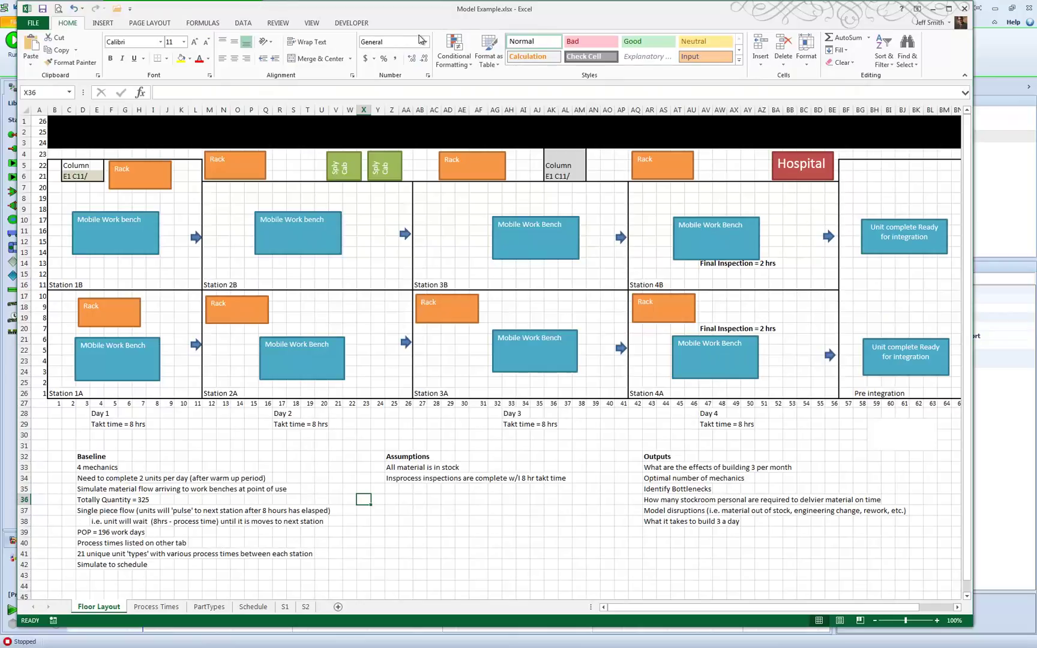
{"action": "left_click_drag", "start_coordinate": [430, 15], "coordinate": [431, 23]}
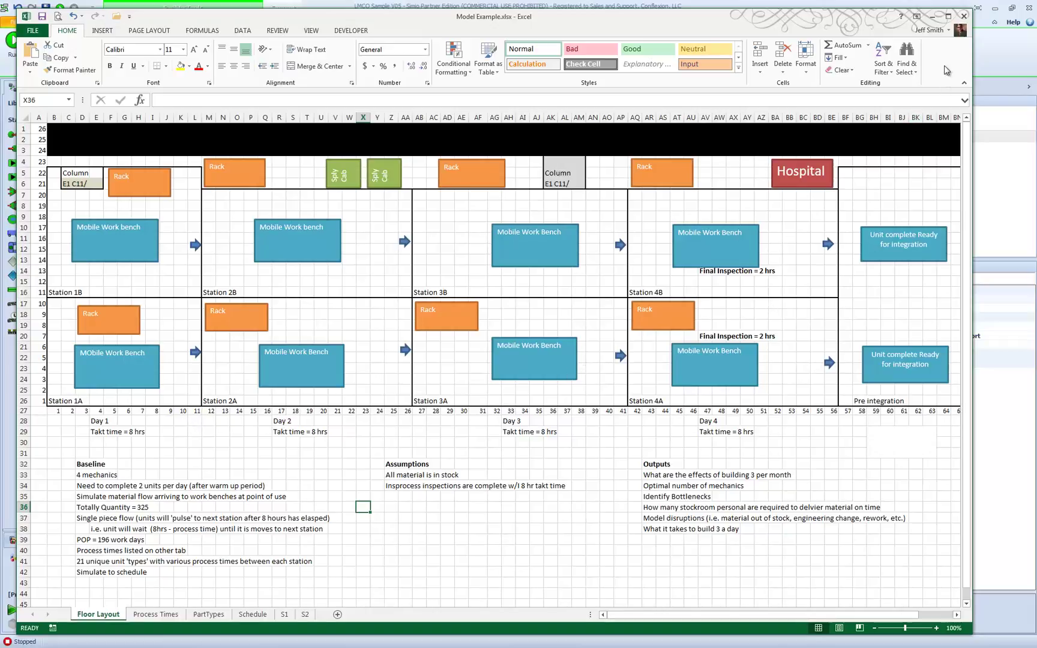
{"action": "left_click", "coordinate": [932, 17]}
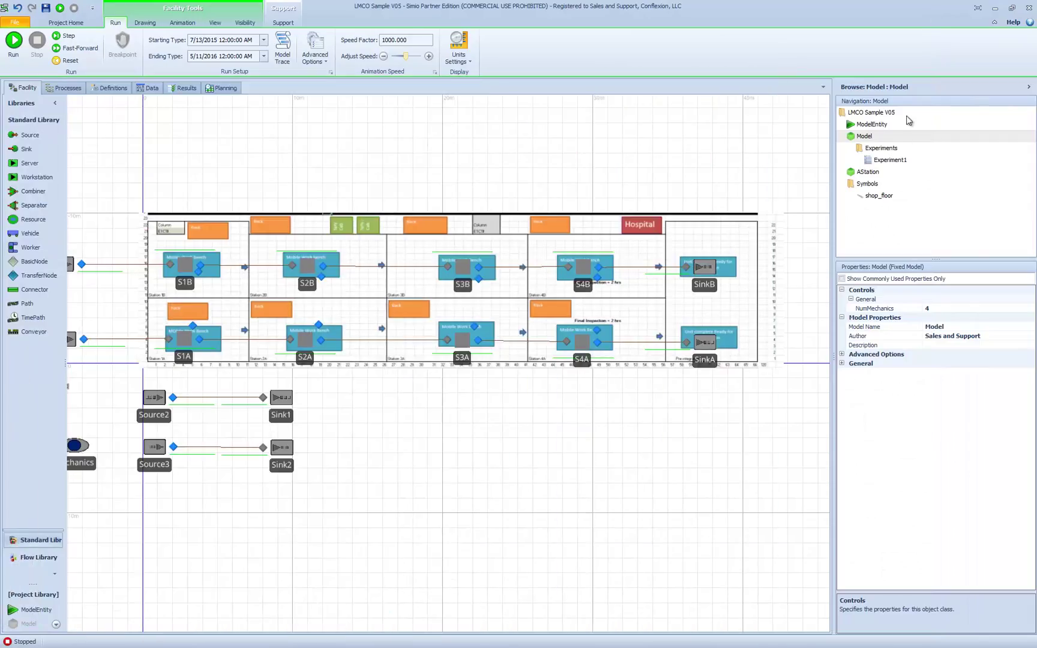
Open the shop_floor symbol to inspect the imported floor plan image, and return to the main model.
{"action": "double_click", "coordinate": [882, 196]}
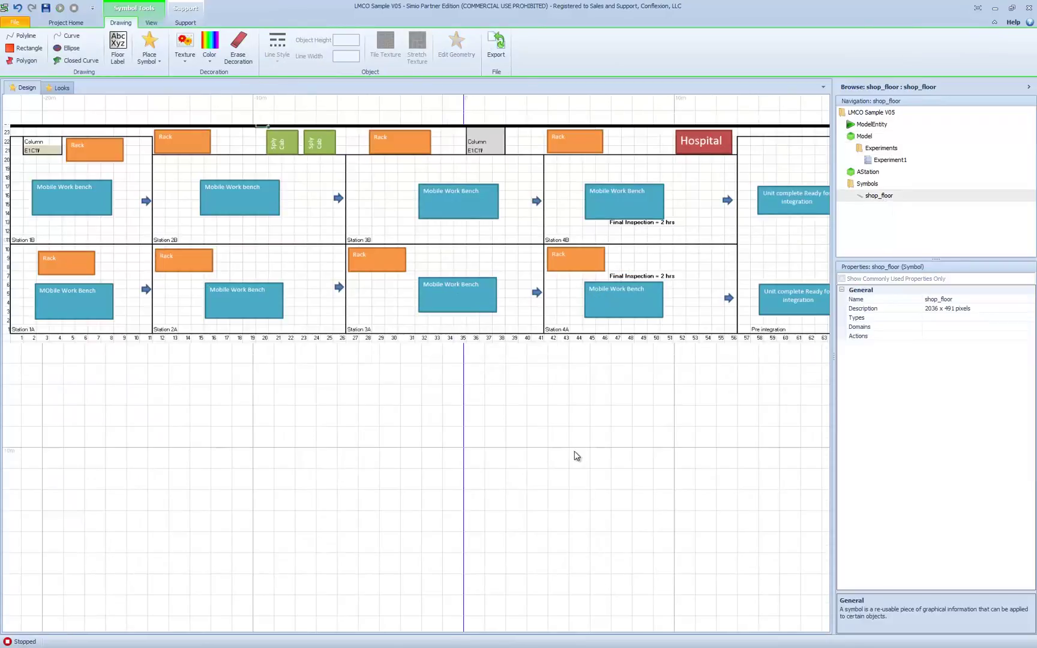
{"action": "scroll", "coordinate": [574, 456], "scroll_direction": "down", "scroll_amount": 2}
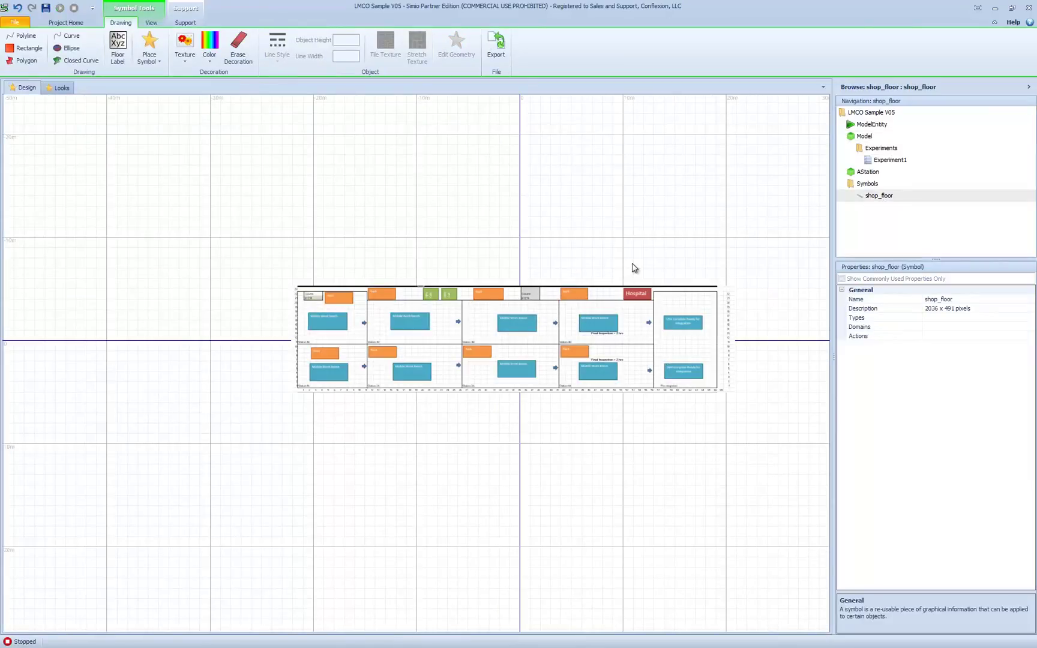
{"action": "left_click", "coordinate": [865, 137]}
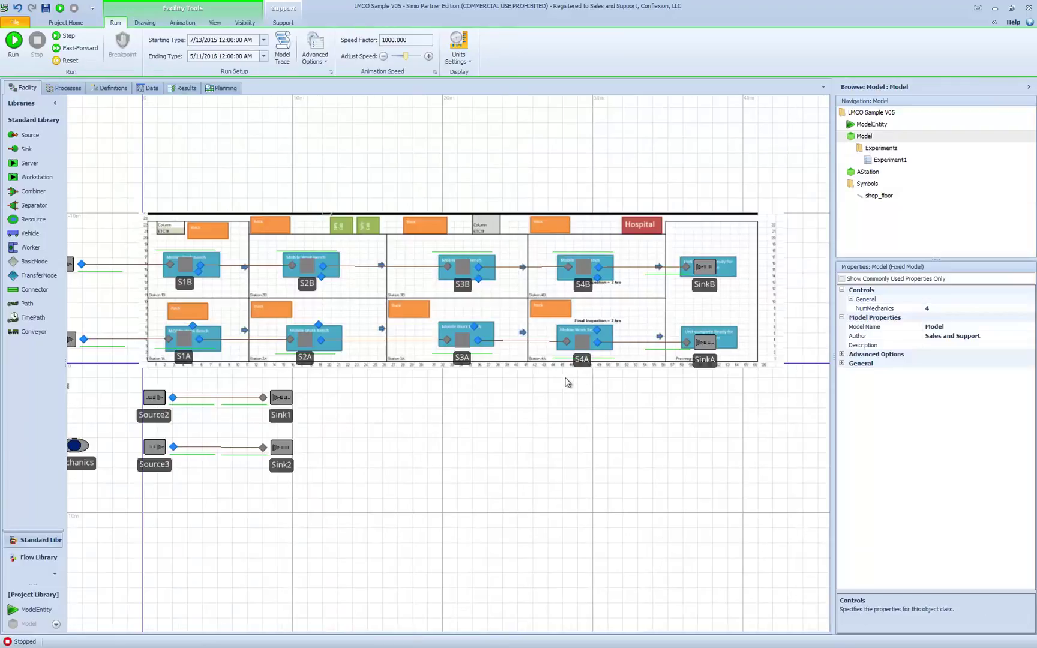
Unlock edits on the floor plan image in the 3D facility view and shift the image slightly.
{"action": "scroll", "coordinate": [485, 419], "scroll_direction": "up", "scroll_amount": 1}
{"action": "scroll", "coordinate": [485, 418], "scroll_direction": "down", "scroll_amount": 3}
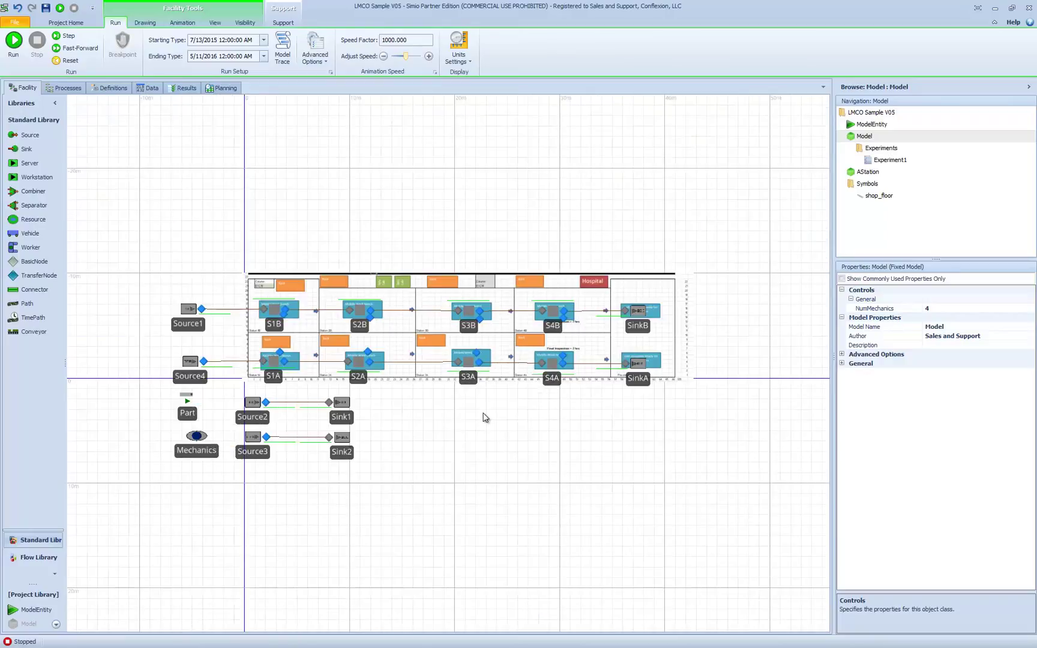
{"action": "scroll", "coordinate": [483, 420], "scroll_direction": "up", "scroll_amount": 3}
{"action": "scroll", "coordinate": [478, 421], "scroll_direction": "up", "scroll_amount": 1}
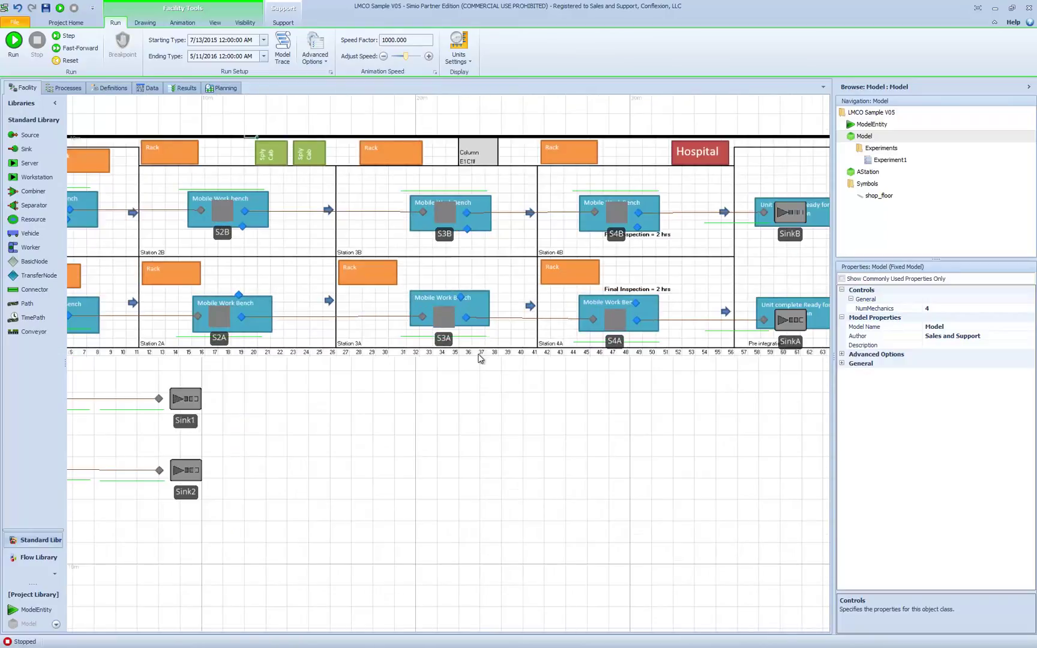
{"action": "key", "text": "3"}
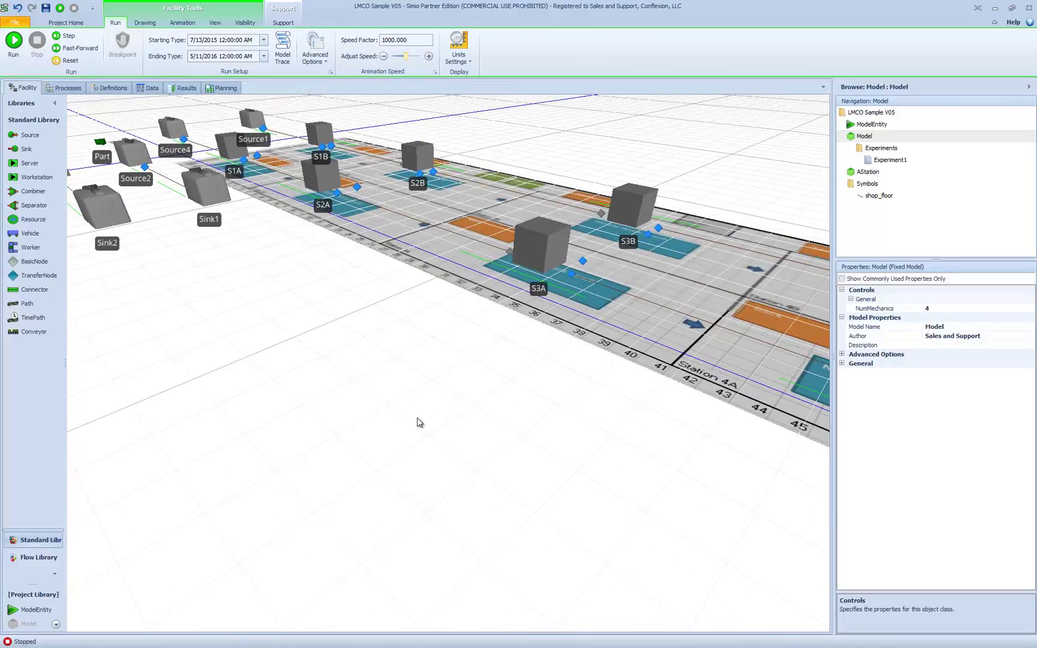
{"action": "right_click", "coordinate": [639, 389]}
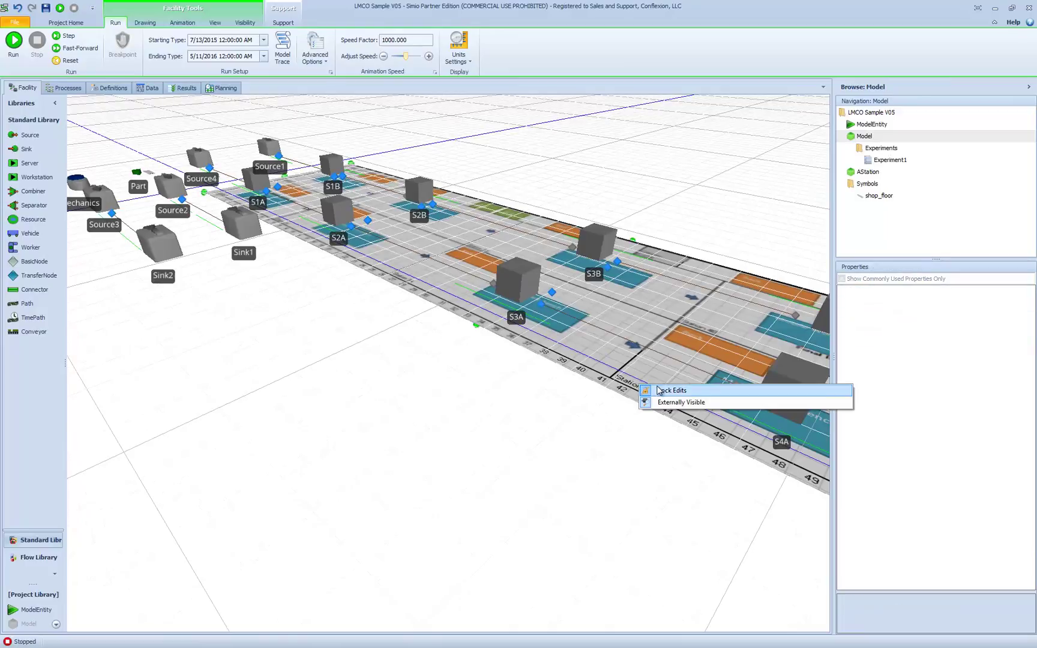
{"action": "left_click", "coordinate": [653, 391]}
{"action": "right_click_drag", "start_coordinate": [649, 389], "coordinate": [664, 411]}
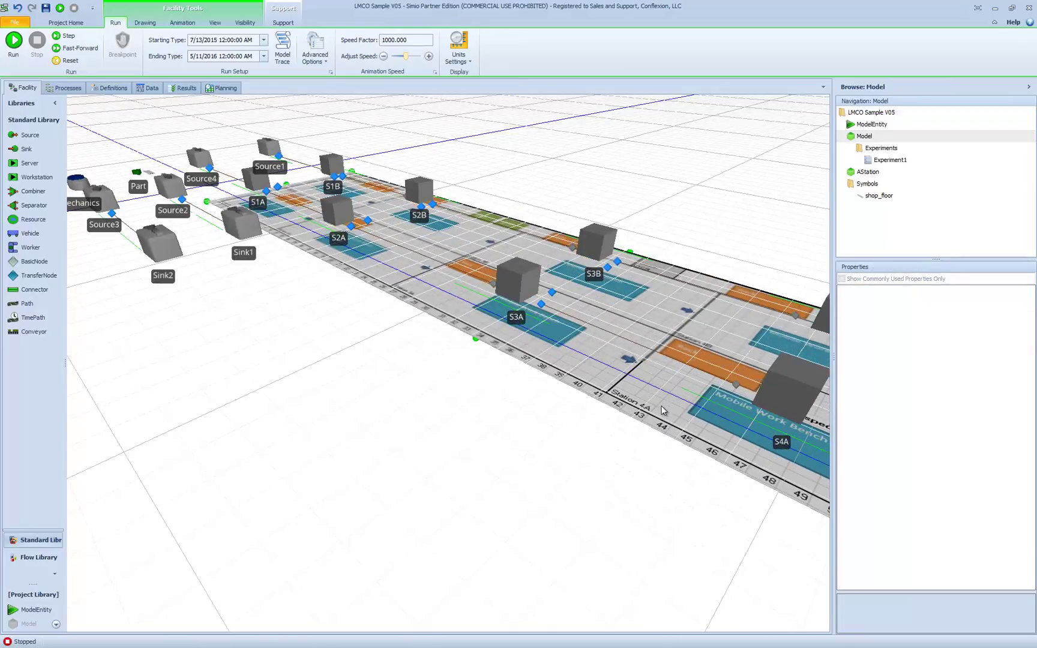
Return to the 2D facility view and nudge the floor plan image into line with the stations.
{"action": "key", "text": "2"}
{"action": "scroll", "coordinate": [538, 400], "scroll_direction": "down", "scroll_amount": 4}
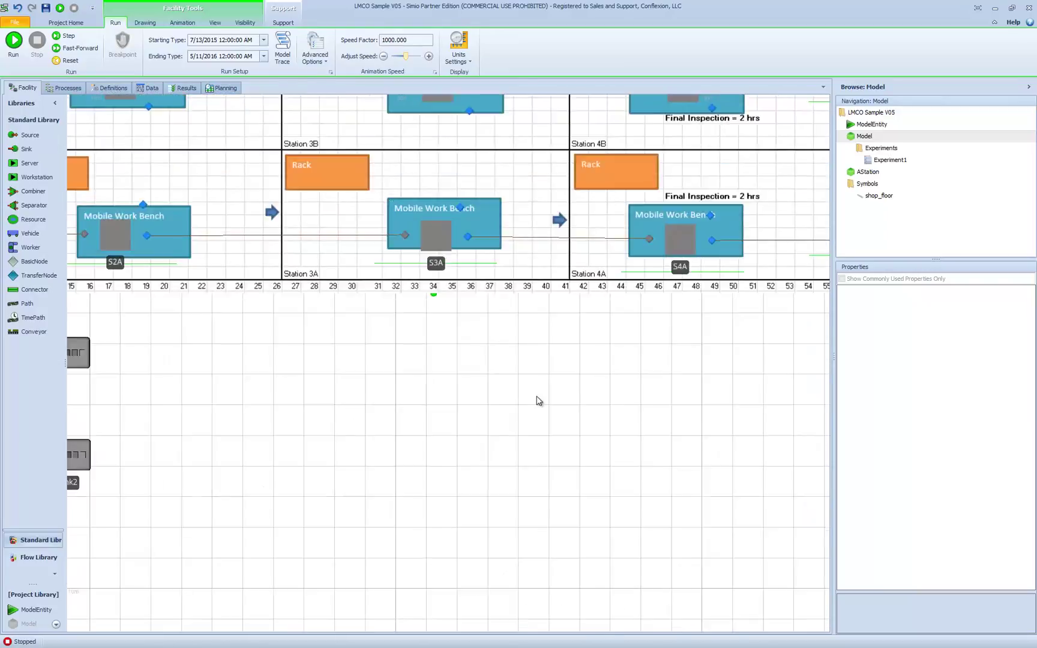
{"action": "mouse_move", "coordinate": [550, 222]}
{"action": "left_mouse_down"}
{"action": "mouse_move", "coordinate": [550, 188]}
{"action": "mouse_move", "coordinate": [549, 235]}
{"action": "mouse_move", "coordinate": [547, 221]}
{"action": "left_mouse_up"}
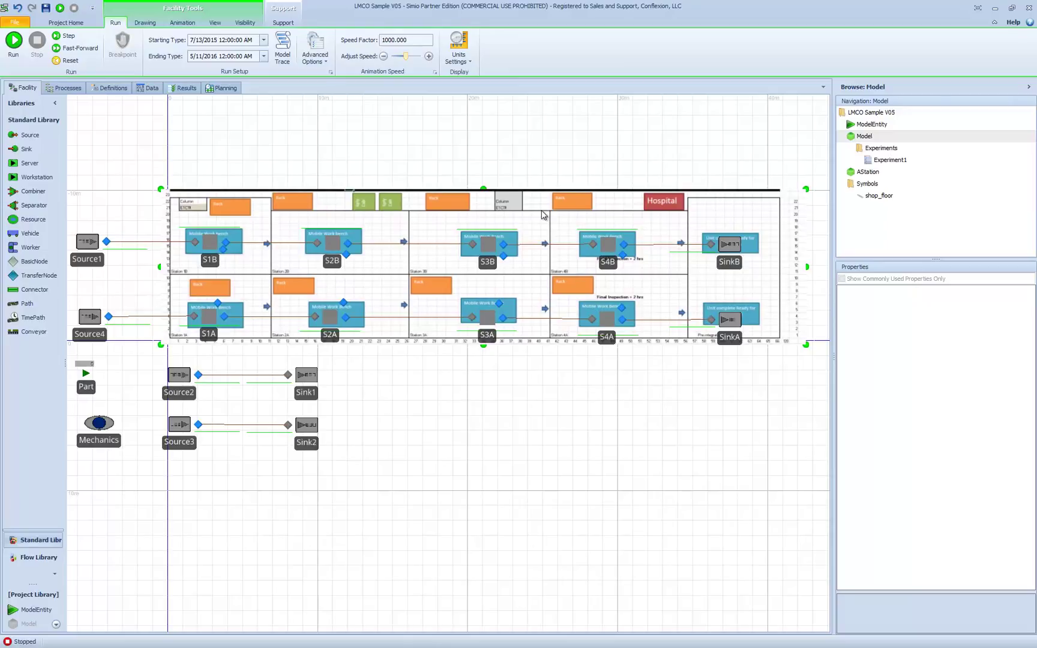
Delete the floor plan image from the facility and undo the deletion.
{"action": "key", "text": "Delete"}
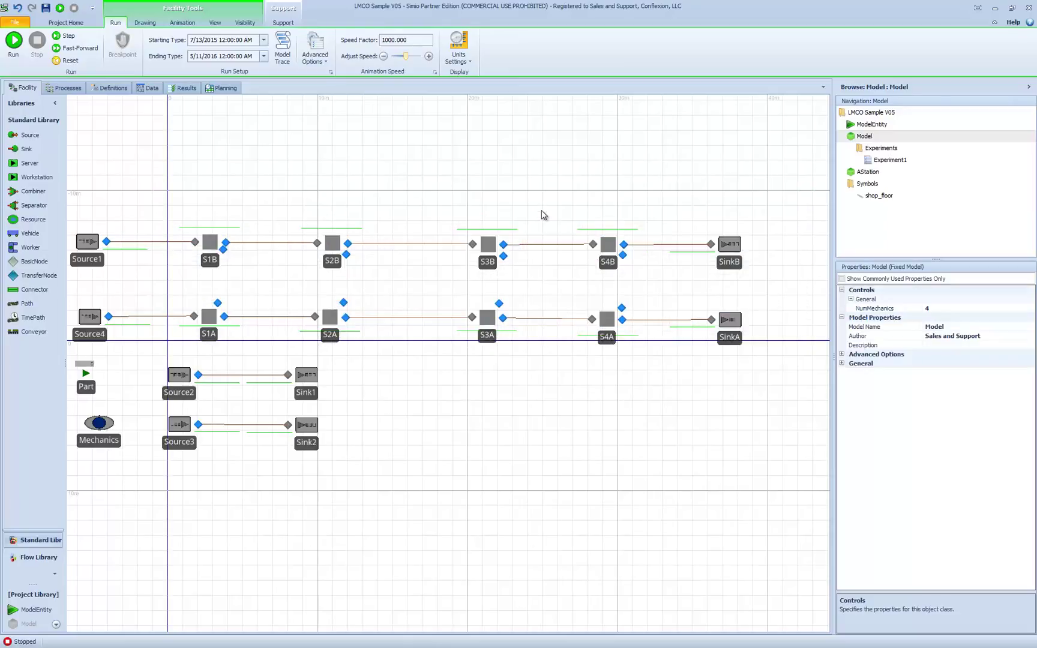
{"action": "key", "text": "ctrl+z"}
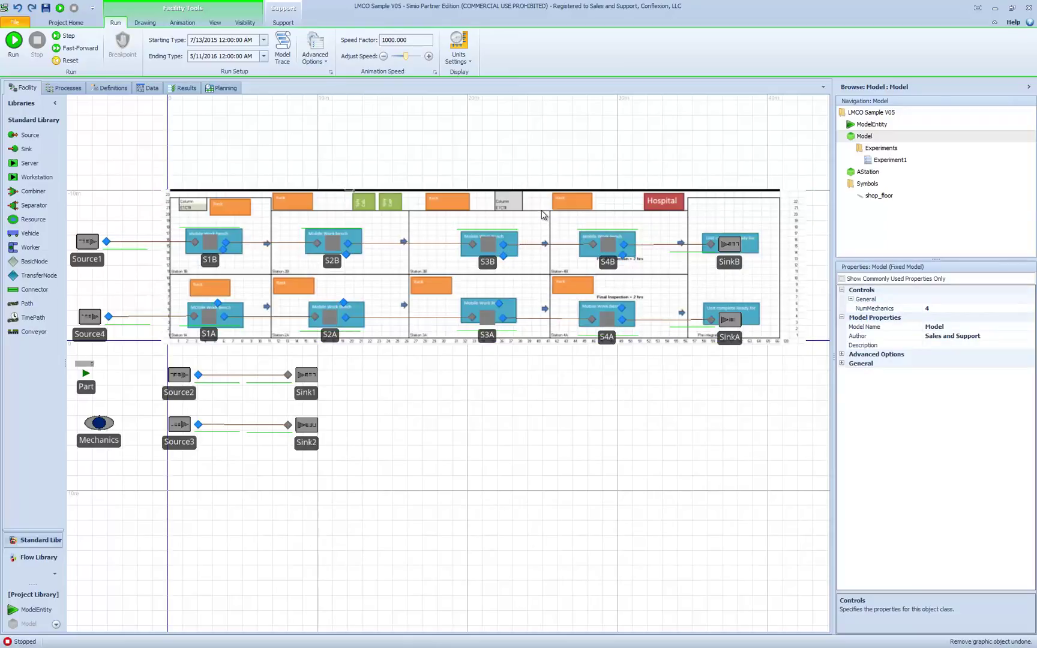
Lock edits on the floor plan image again and deselect it.
{"action": "left_click", "coordinate": [543, 215]}
{"action": "right_click", "coordinate": [543, 215]}
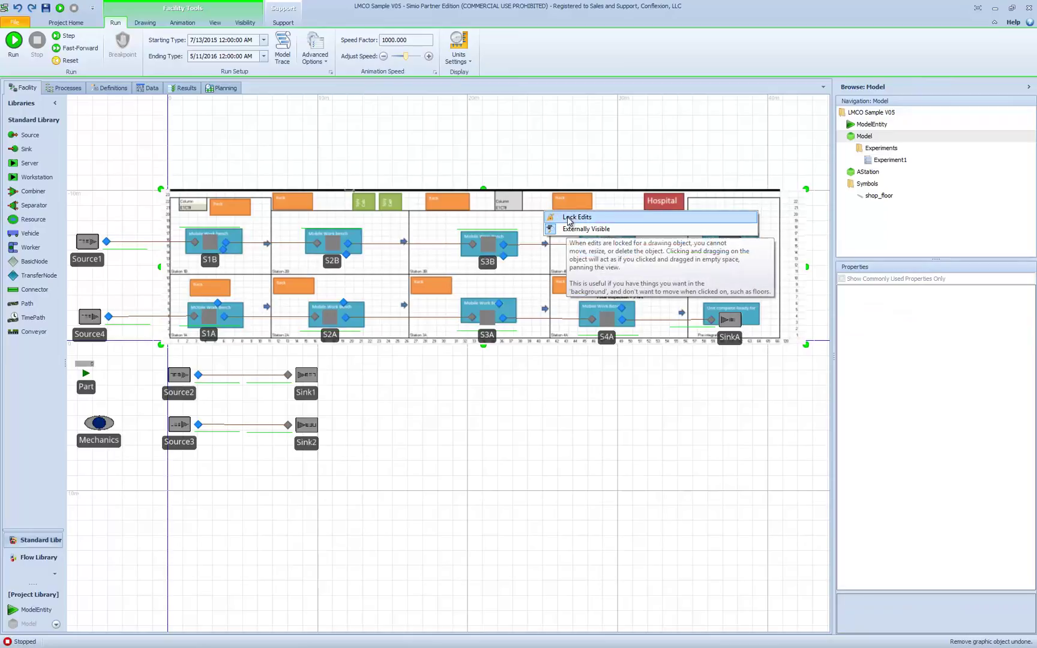
{"action": "left_click", "coordinate": [570, 226]}
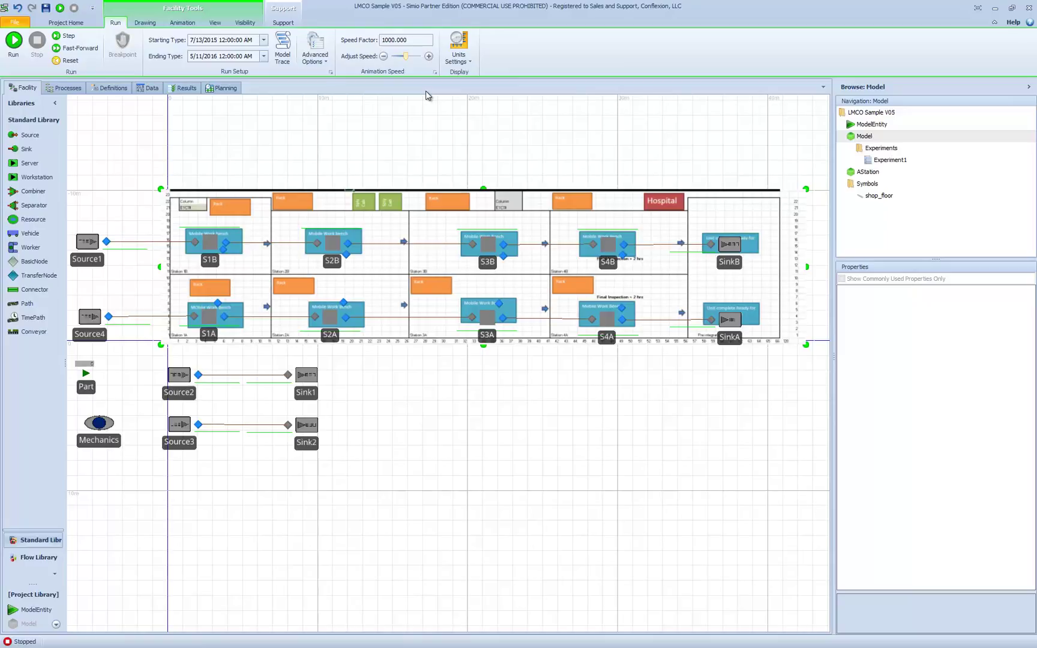
{"action": "left_click", "coordinate": [260, 562]}
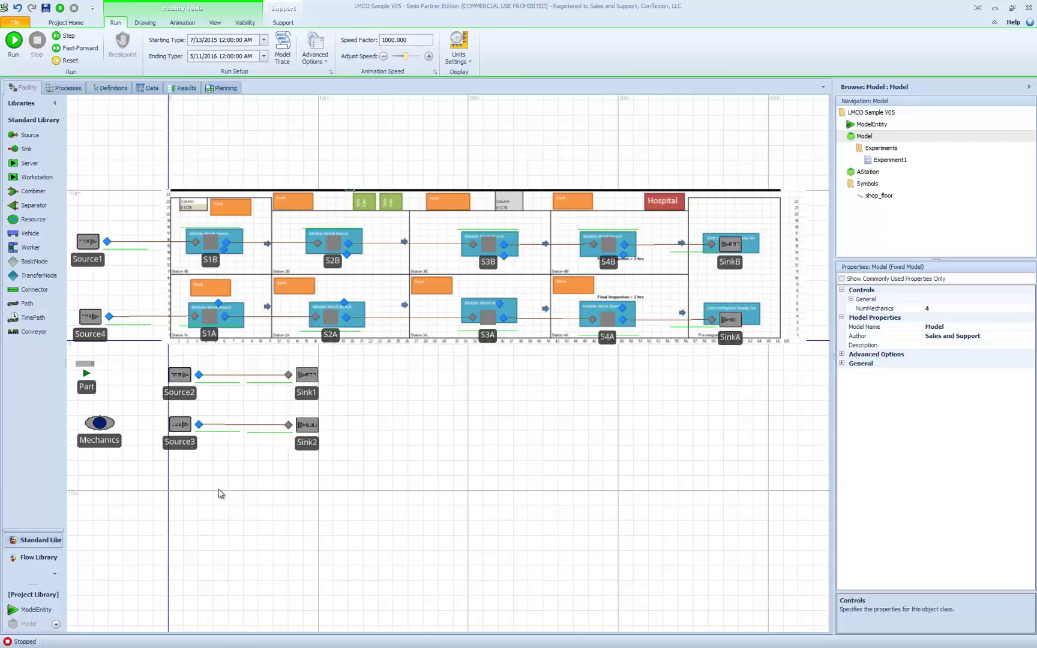
Review the model's Part Types and S1 data tables, and return to the facility view.
{"action": "left_click_drag", "start_coordinate": [164, 522], "coordinate": [189, 537]}
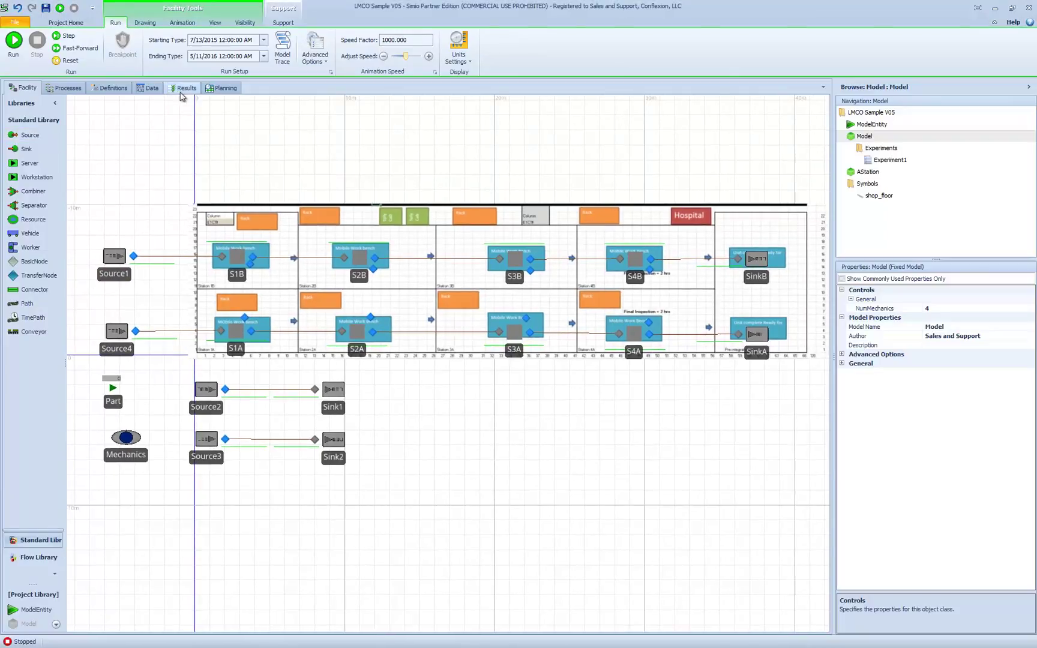
{"action": "left_click", "coordinate": [152, 88]}
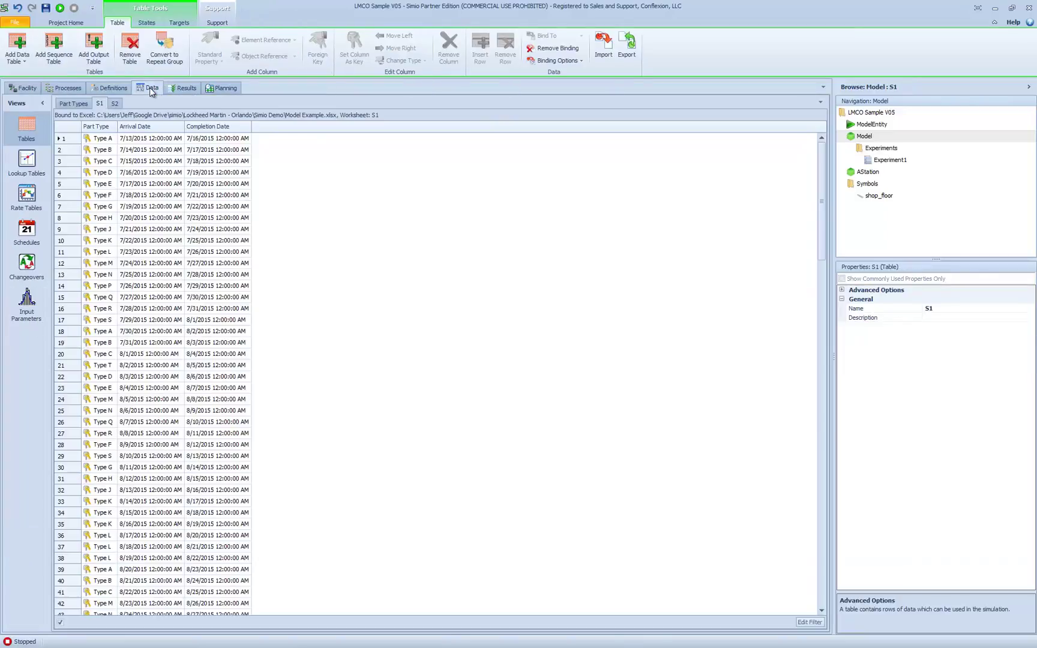
{"action": "left_click", "coordinate": [67, 104]}
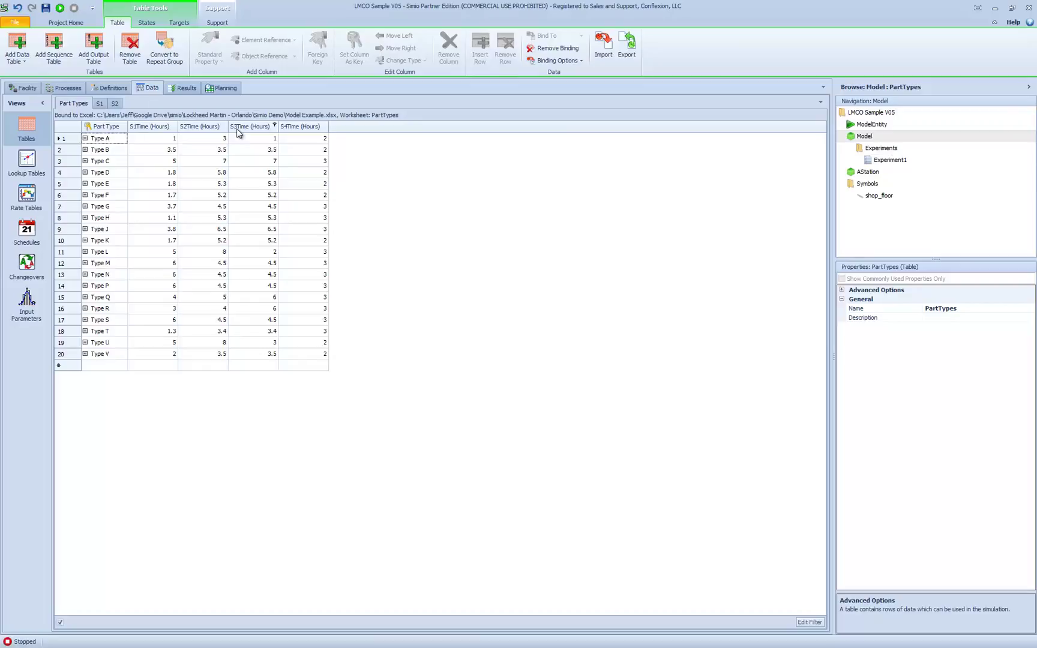
{"action": "left_click", "coordinate": [100, 104]}
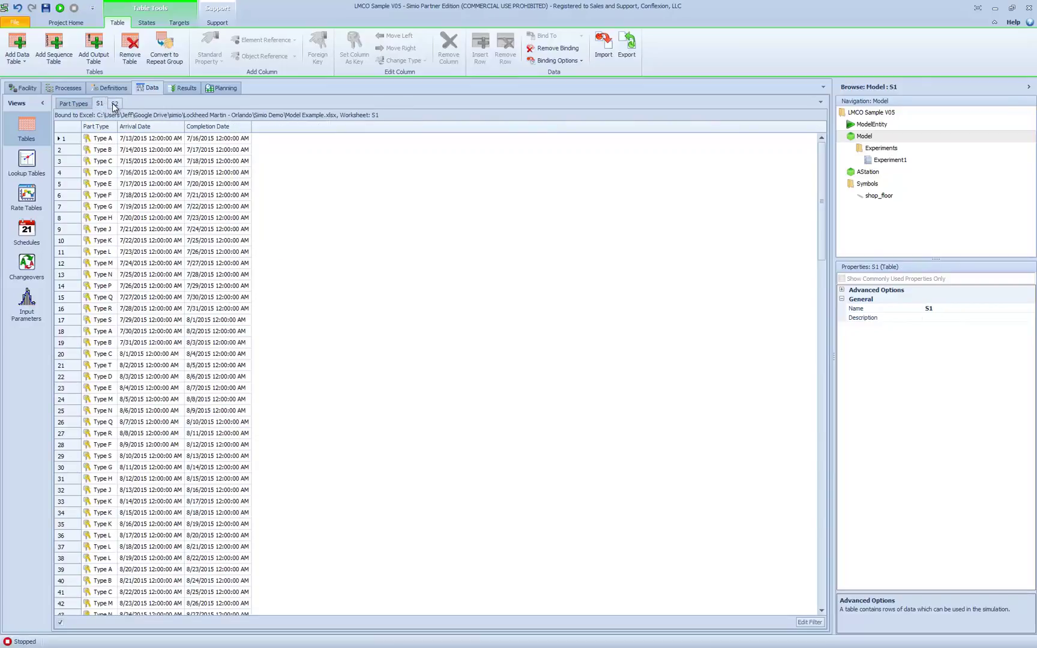
{"action": "left_click", "coordinate": [24, 88]}
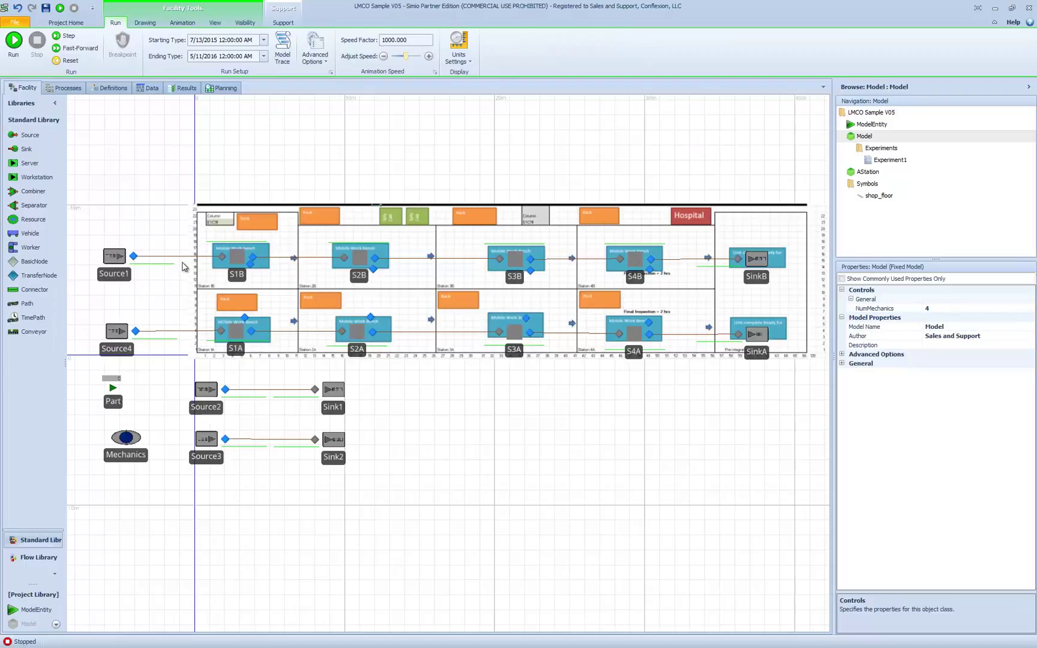
Compare the process times in the Part Types table with the arrival and completion dates in the S1 table.
{"action": "left_click", "coordinate": [151, 88]}
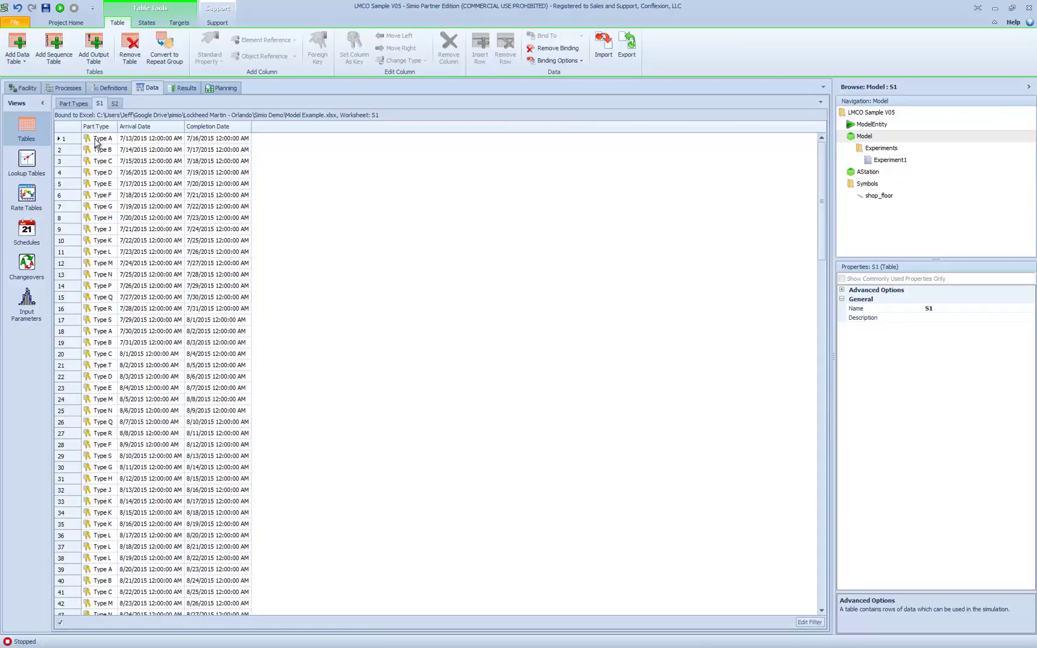
{"action": "left_click", "coordinate": [78, 104]}
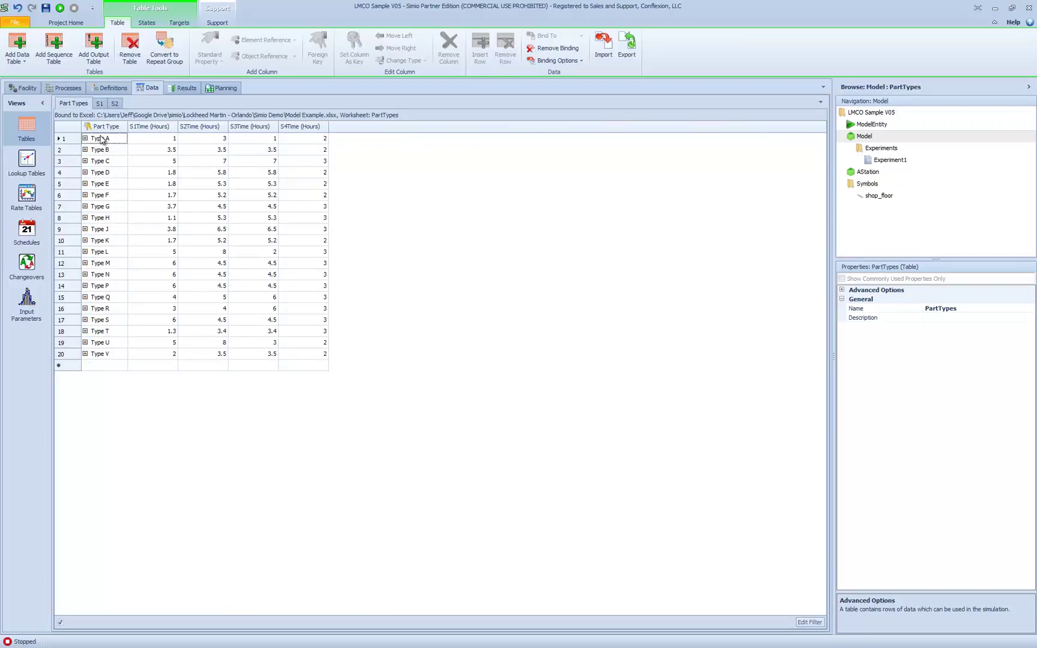
{"action": "left_click", "coordinate": [100, 103]}
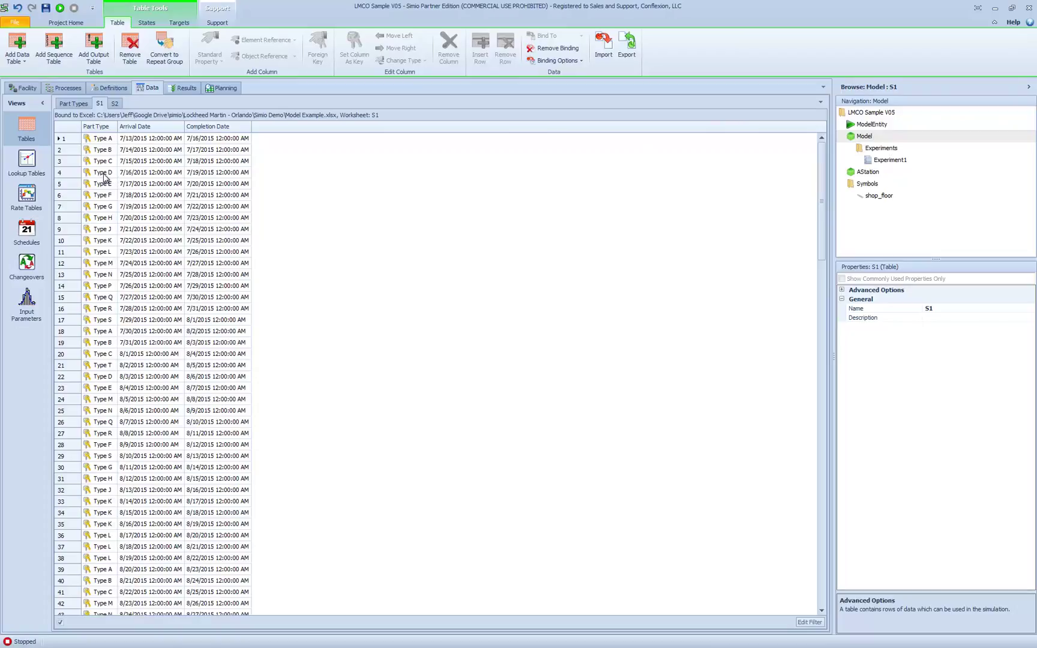
{"action": "left_click", "coordinate": [73, 103]}
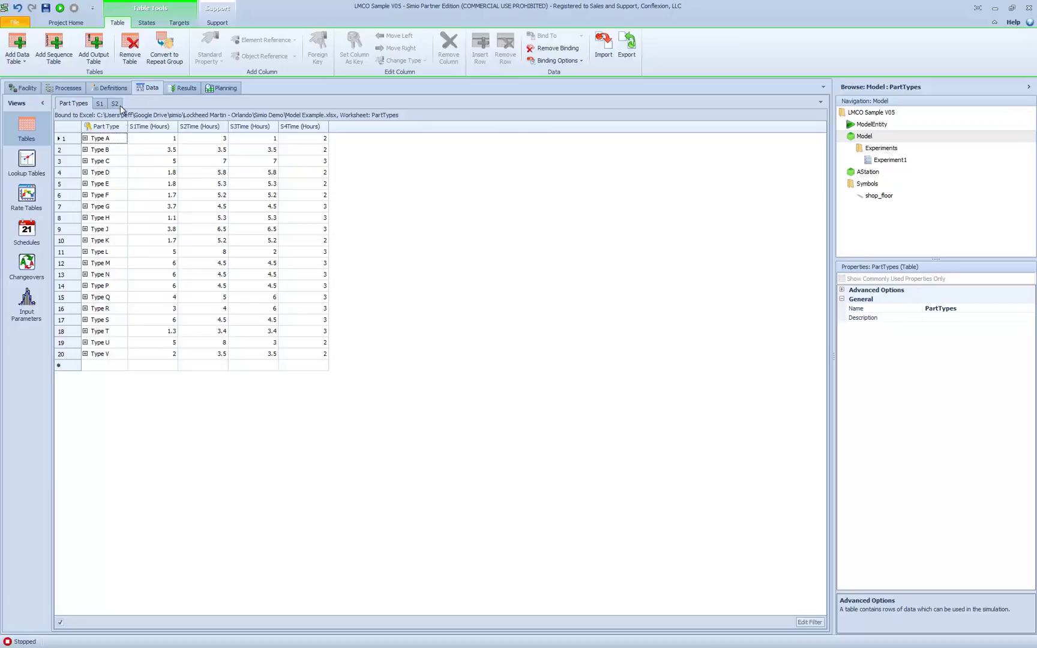
{"action": "left_click", "coordinate": [101, 104]}
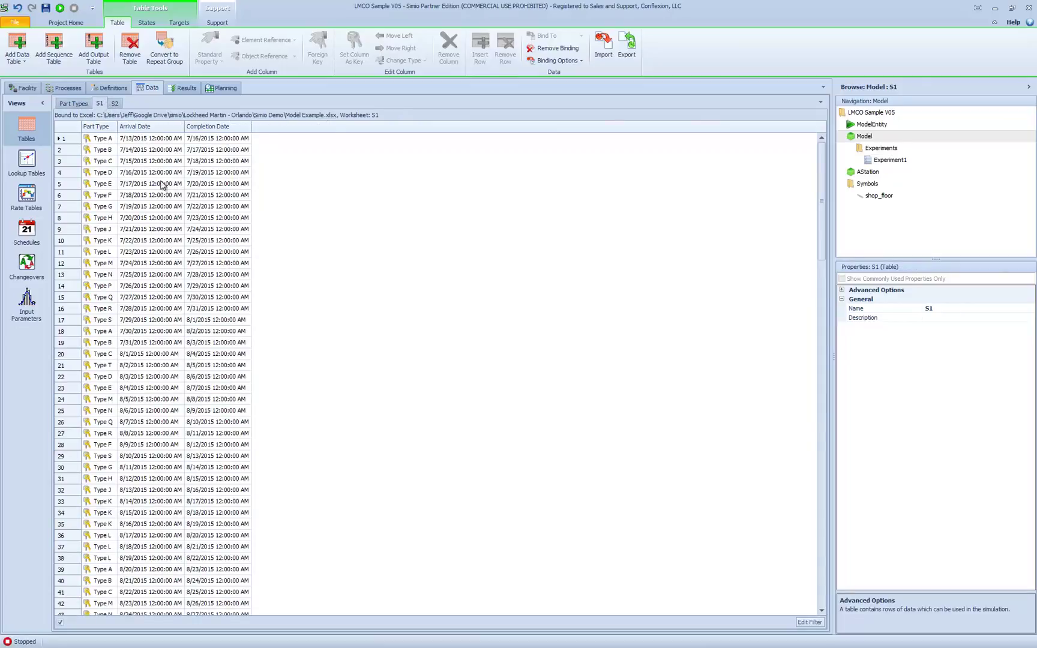
{"action": "left_click", "coordinate": [81, 105]}
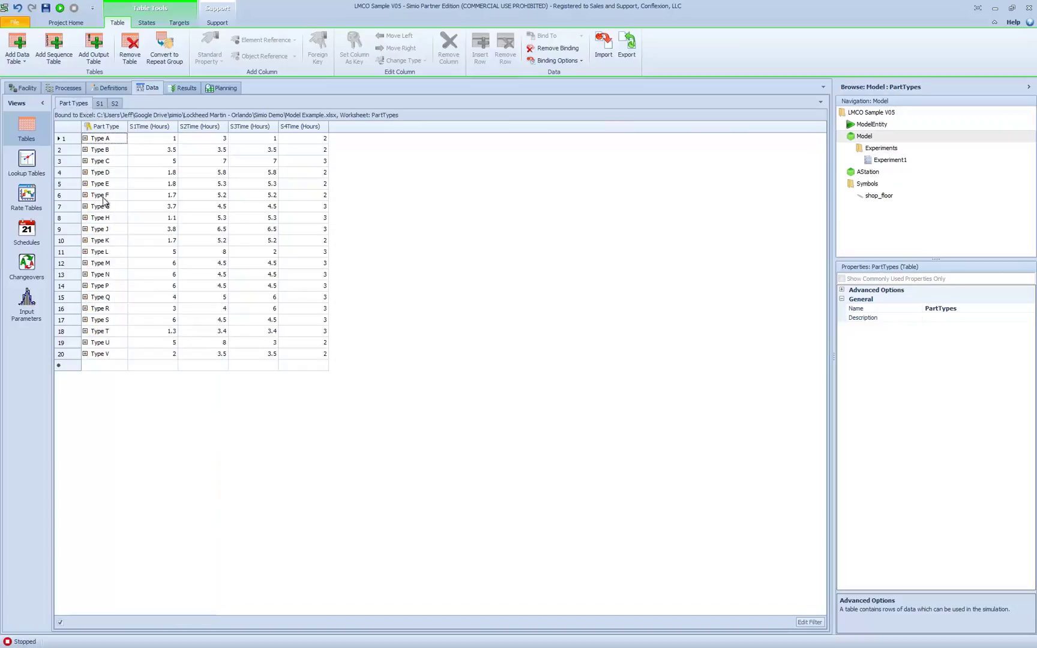
Expand and collapse the related schedule rows of Type D and Type A in the Part Types table.
{"action": "left_click", "coordinate": [85, 172]}
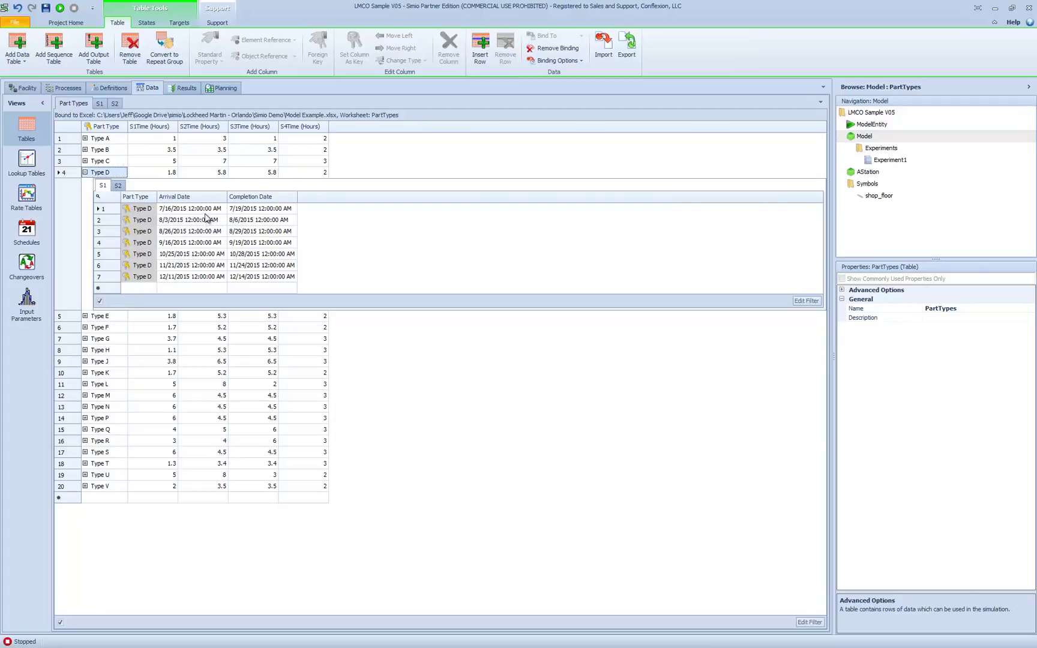
{"action": "left_click", "coordinate": [85, 173]}
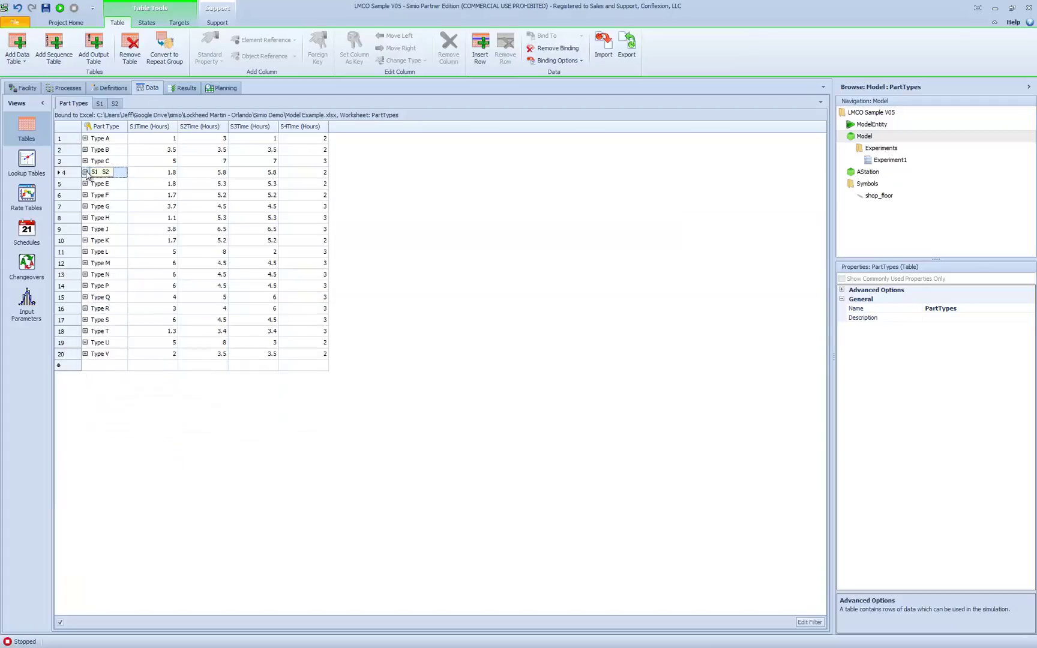
{"action": "left_click", "coordinate": [85, 138]}
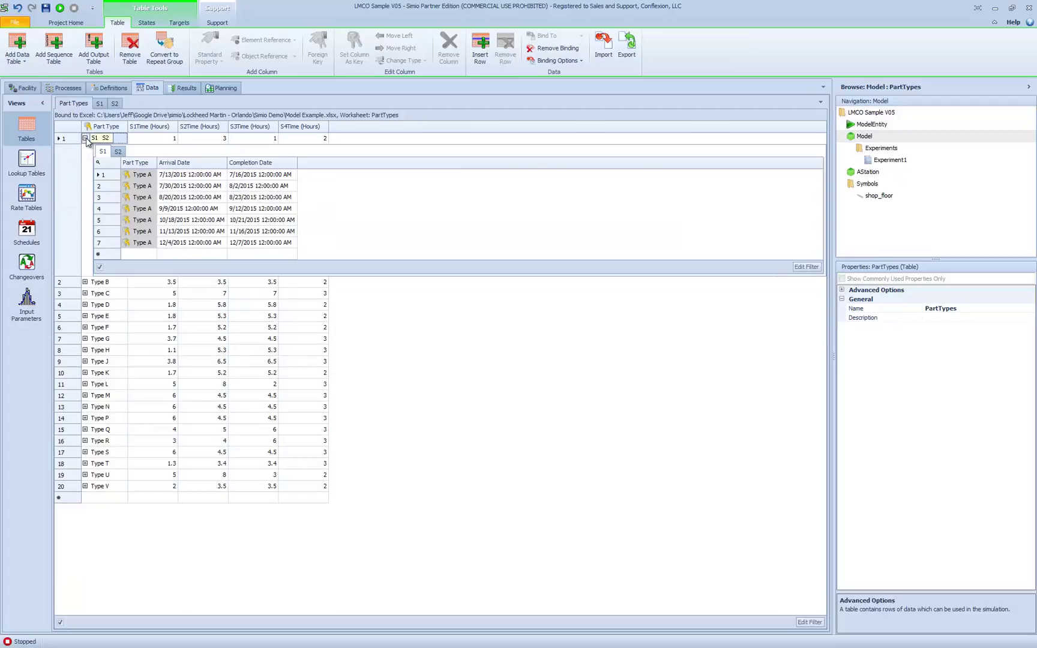
{"action": "left_click", "coordinate": [84, 138]}
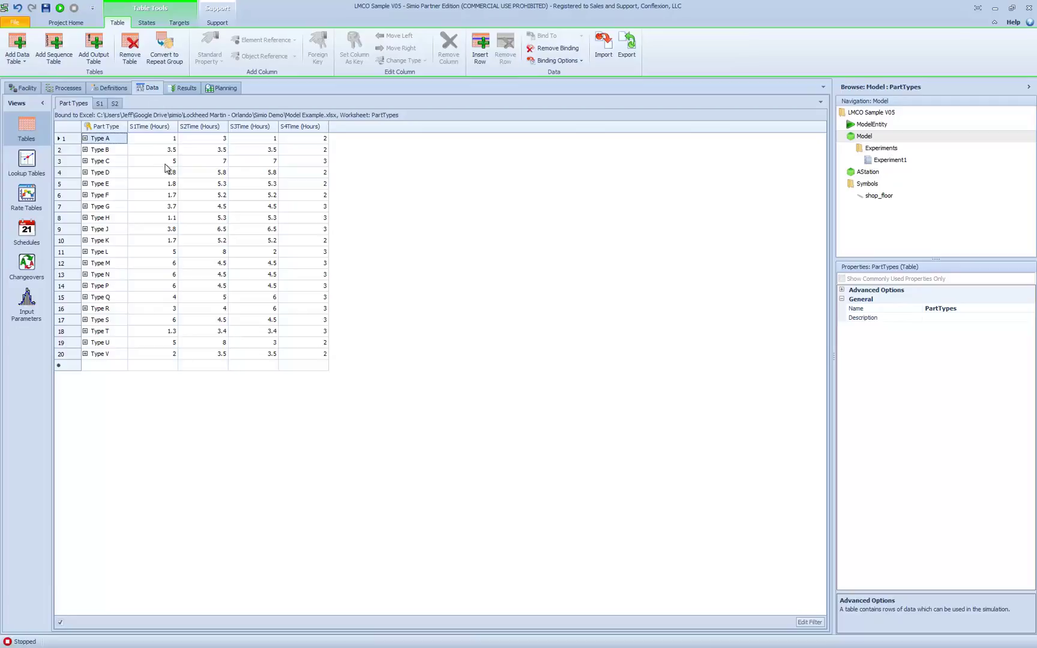
Look through the S1 schedule, revisit the Part Types table and return to the facility view.
{"action": "left_click", "coordinate": [99, 104]}
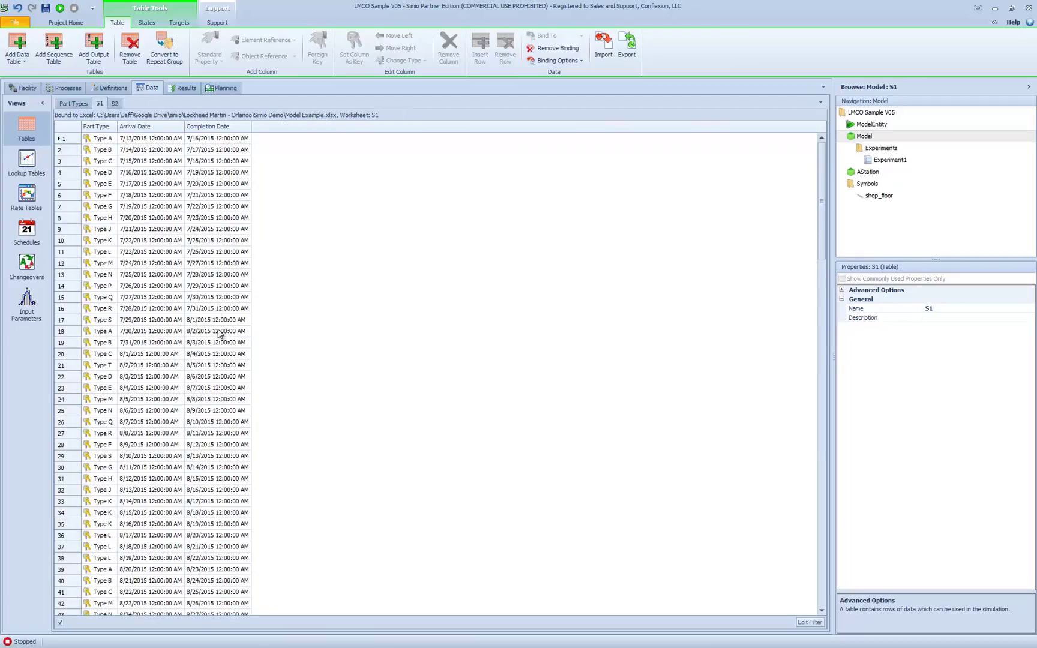
{"action": "scroll", "coordinate": [220, 334], "scroll_direction": "down", "scroll_amount": 8}
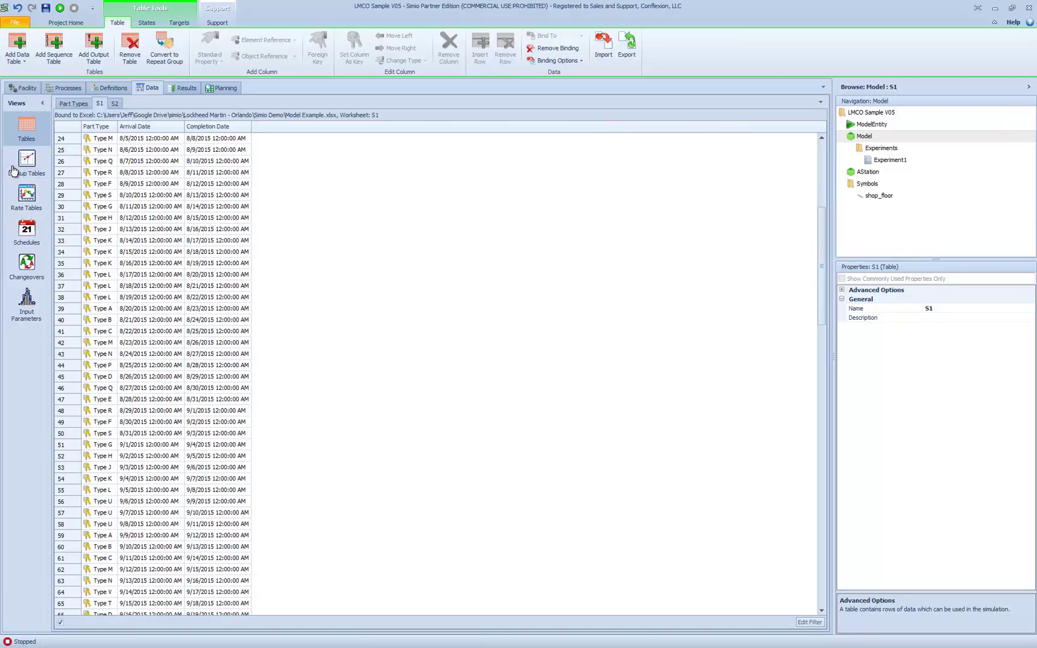
{"action": "left_click", "coordinate": [77, 105]}
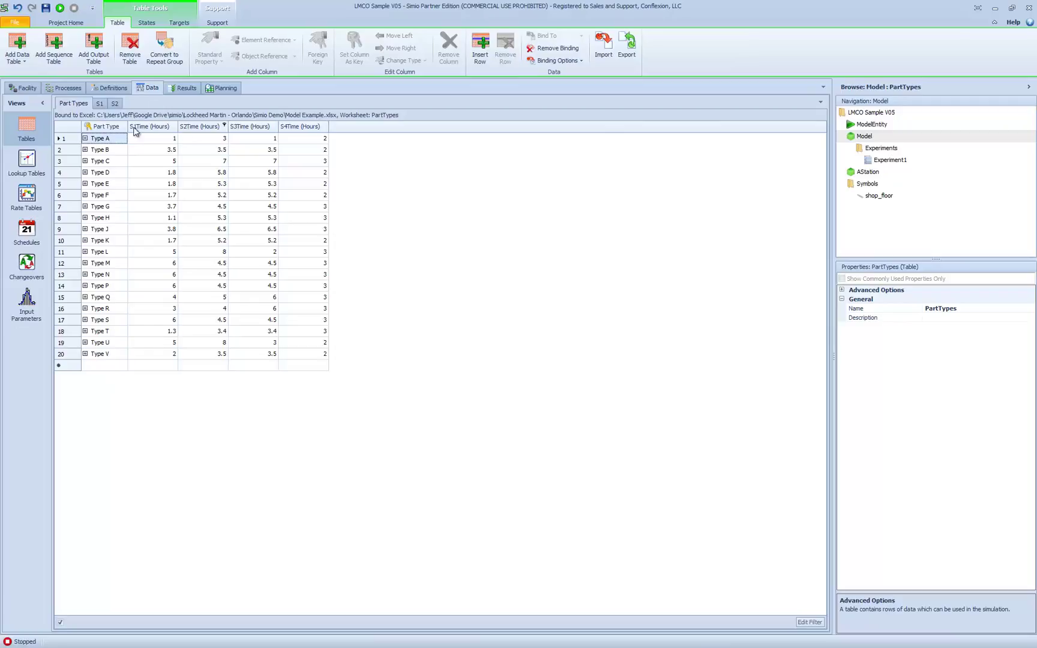
{"action": "left_click", "coordinate": [23, 88]}
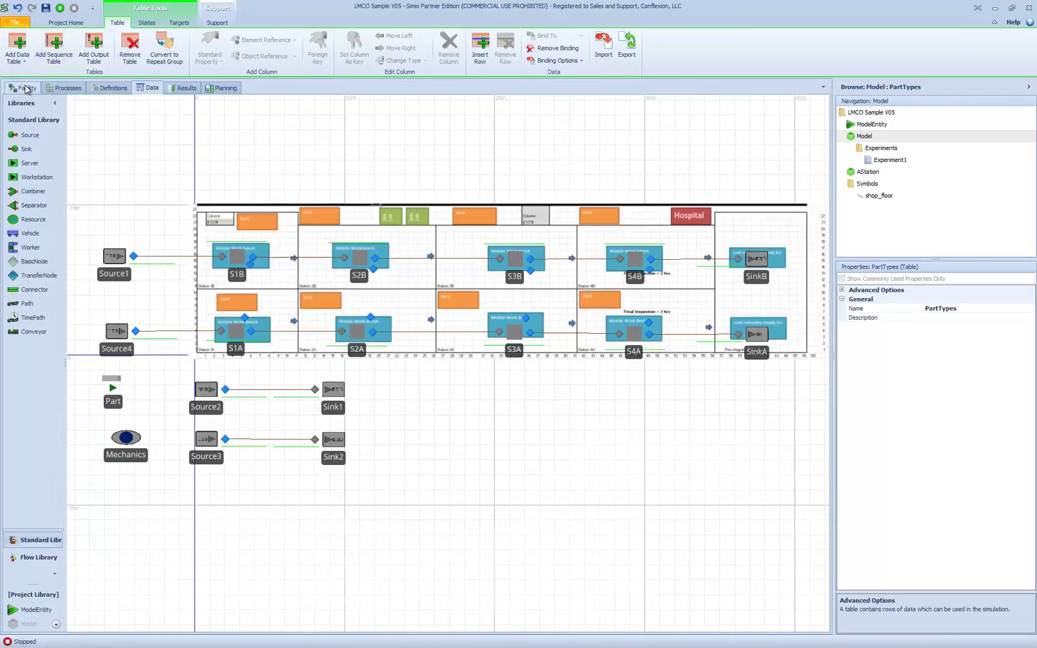
Examine Source1's entity arrival logic and the S1 table that supplies its arrival dates, then return to the facility view.
{"action": "left_click", "coordinate": [115, 257]}
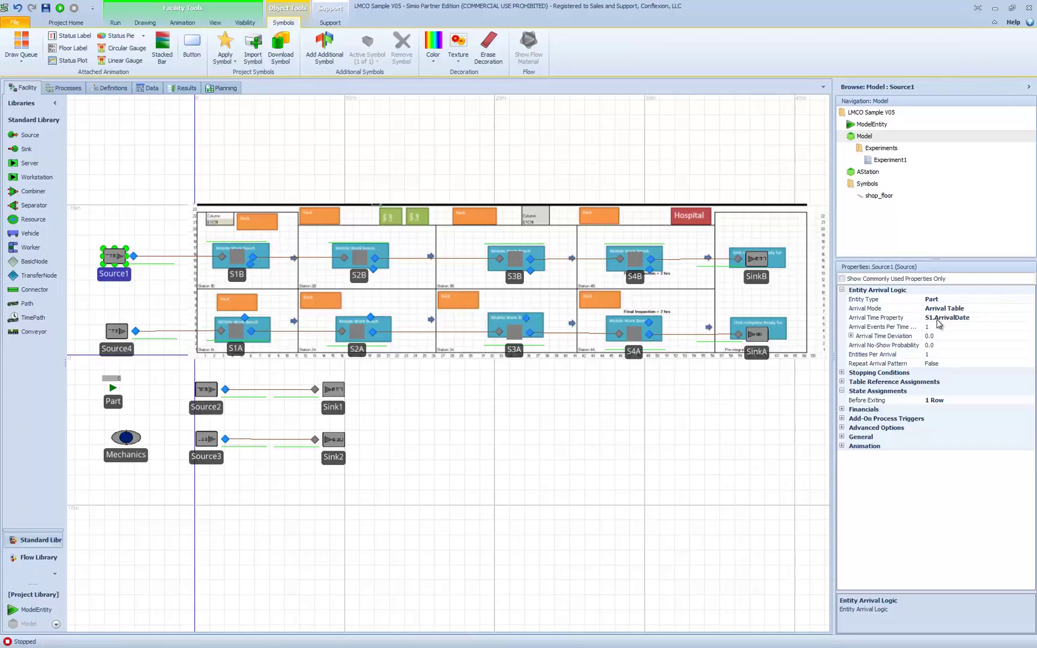
{"action": "left_click", "coordinate": [148, 87]}
{"action": "left_click", "coordinate": [100, 104]}
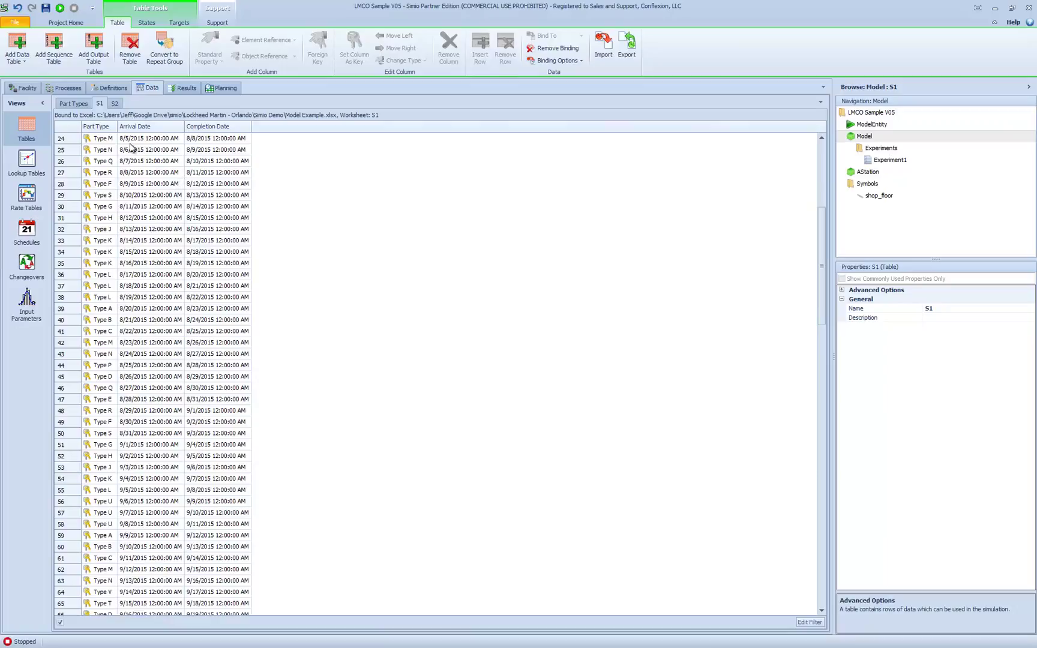
{"action": "left_click", "coordinate": [15, 89]}
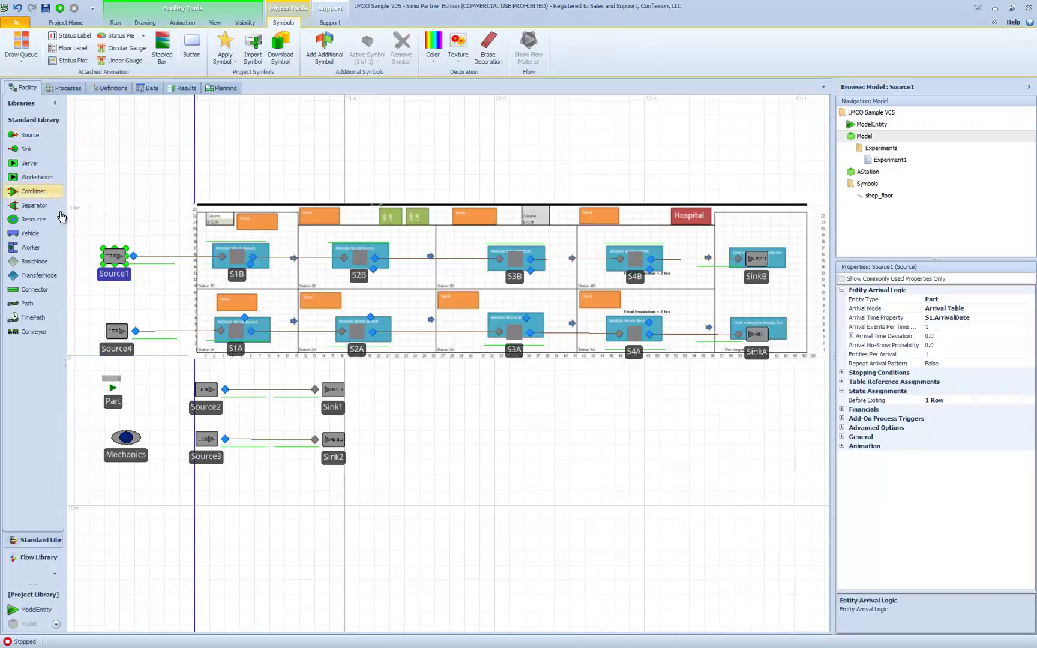
Examine Source4's arrival table settings, including the Arrival Time Deviation units and the Arrival No-Show Probability.
{"action": "left_click", "coordinate": [116, 332]}
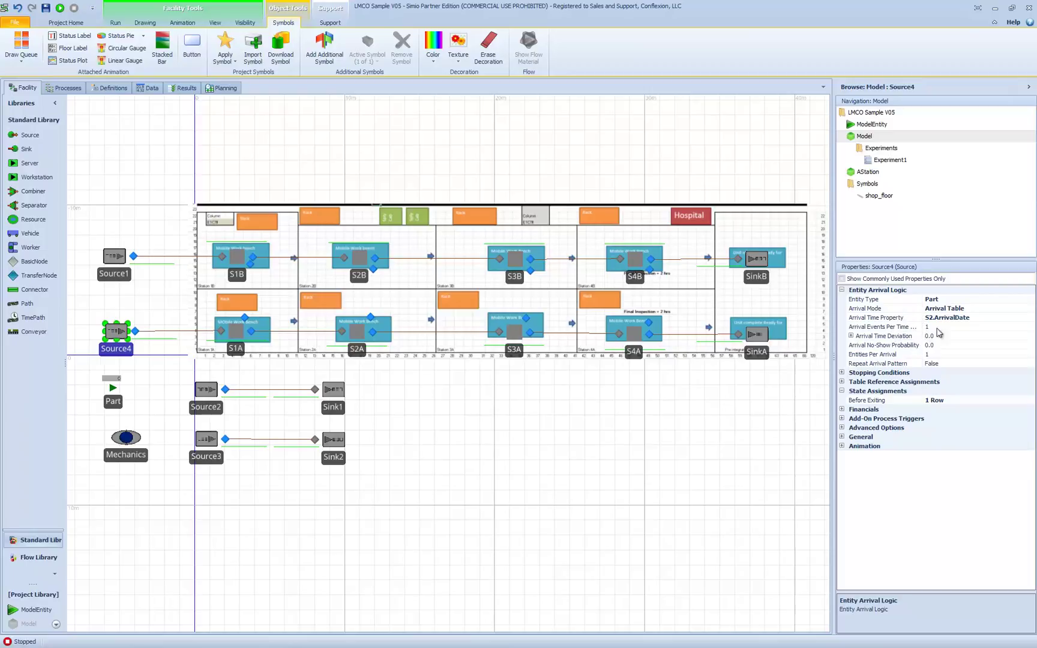
{"action": "left_click", "coordinate": [151, 87]}
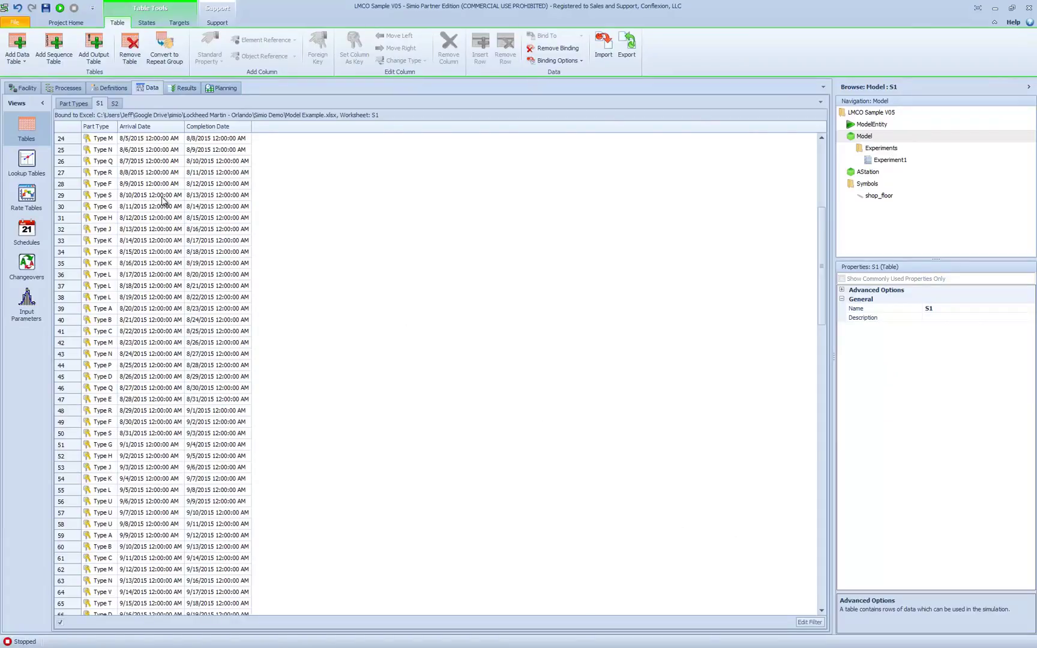
{"action": "left_click", "coordinate": [25, 89]}
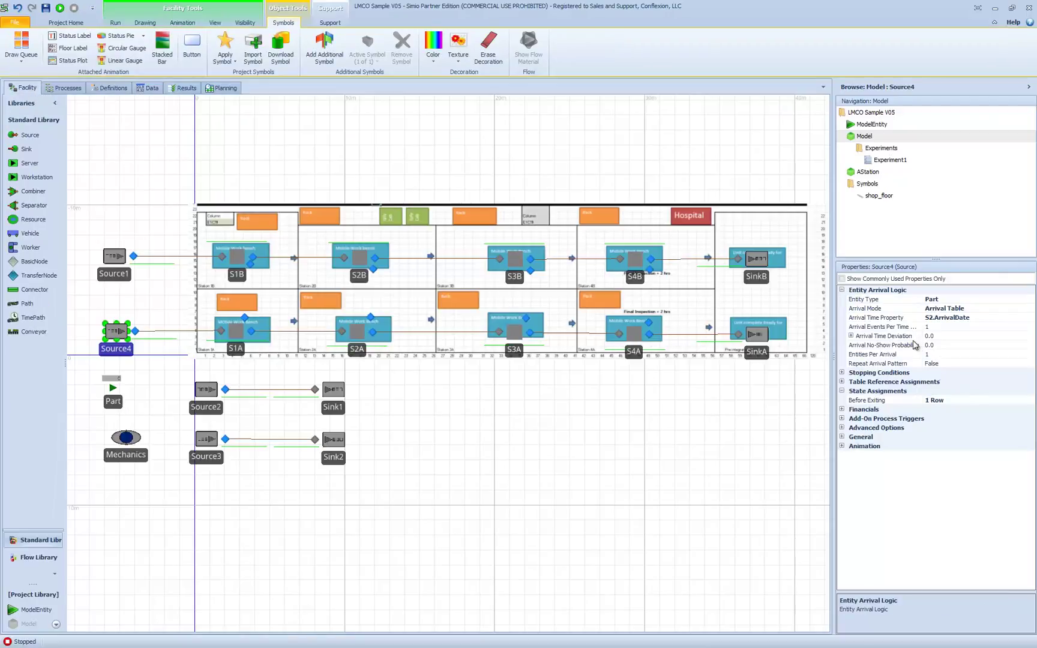
{"action": "left_click", "coordinate": [852, 336]}
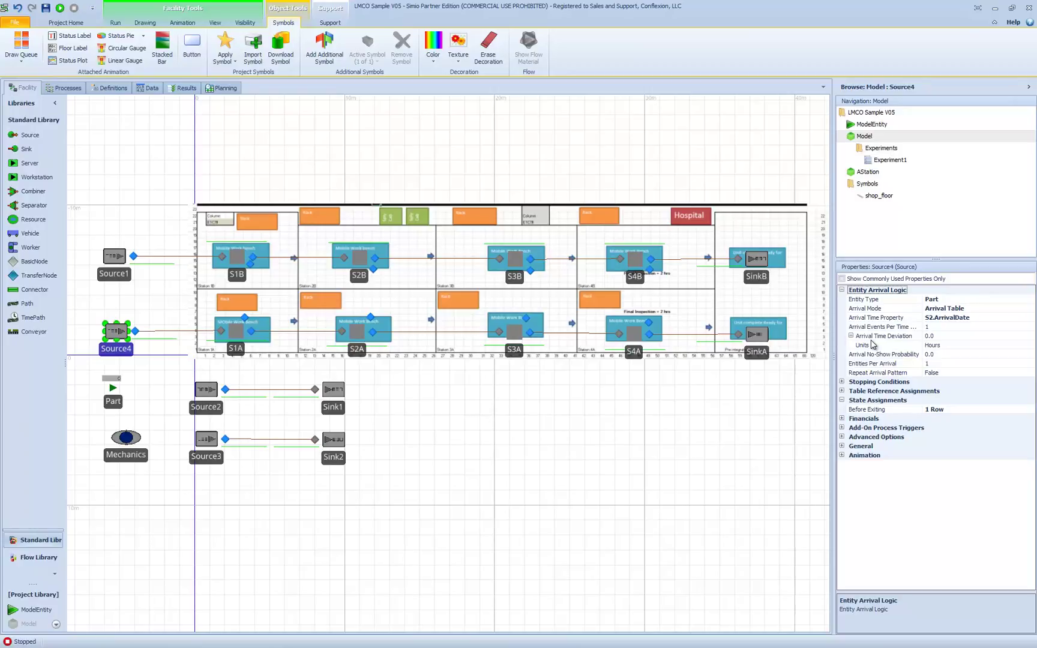
{"action": "left_click", "coordinate": [909, 354]}
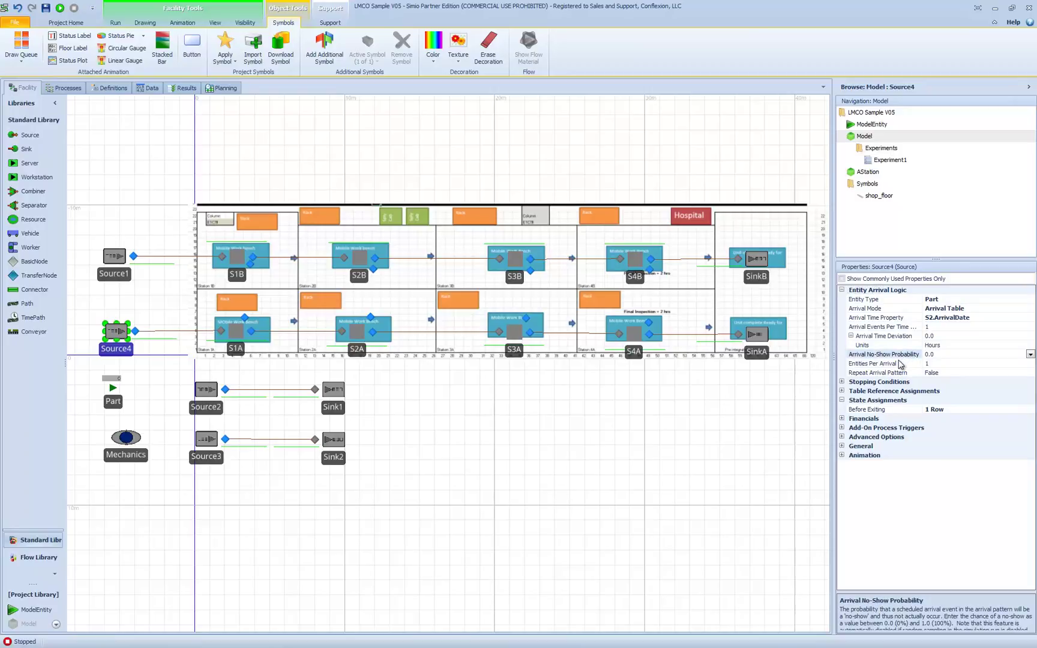
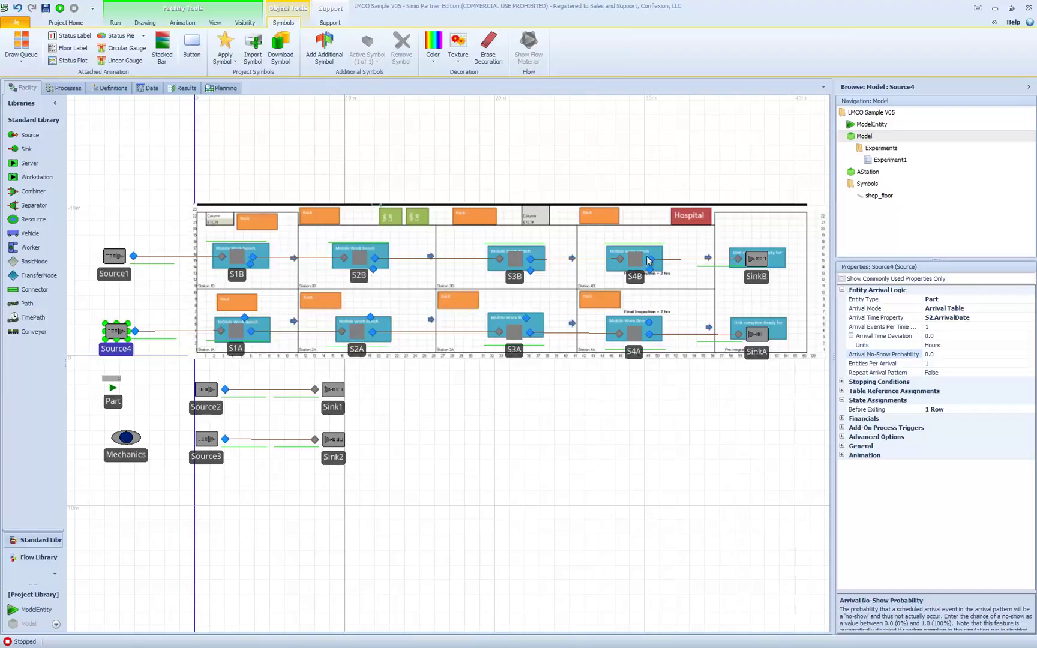
Review the process logic of the AStation object and return to the main model's facility view.
{"action": "left_click", "coordinate": [864, 174]}
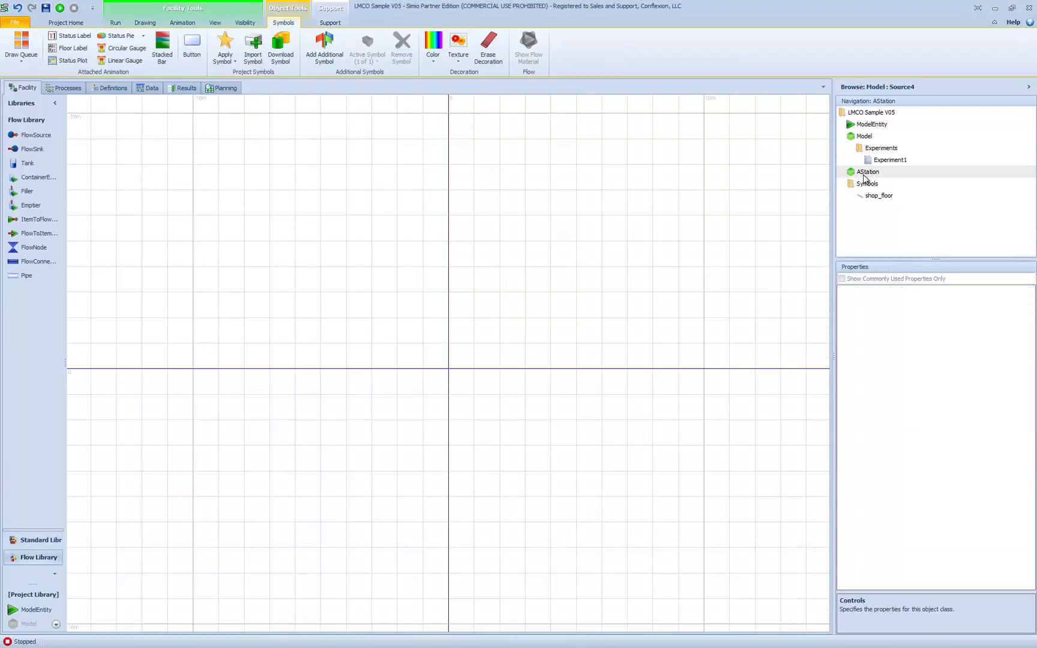
{"action": "left_click", "coordinate": [77, 91]}
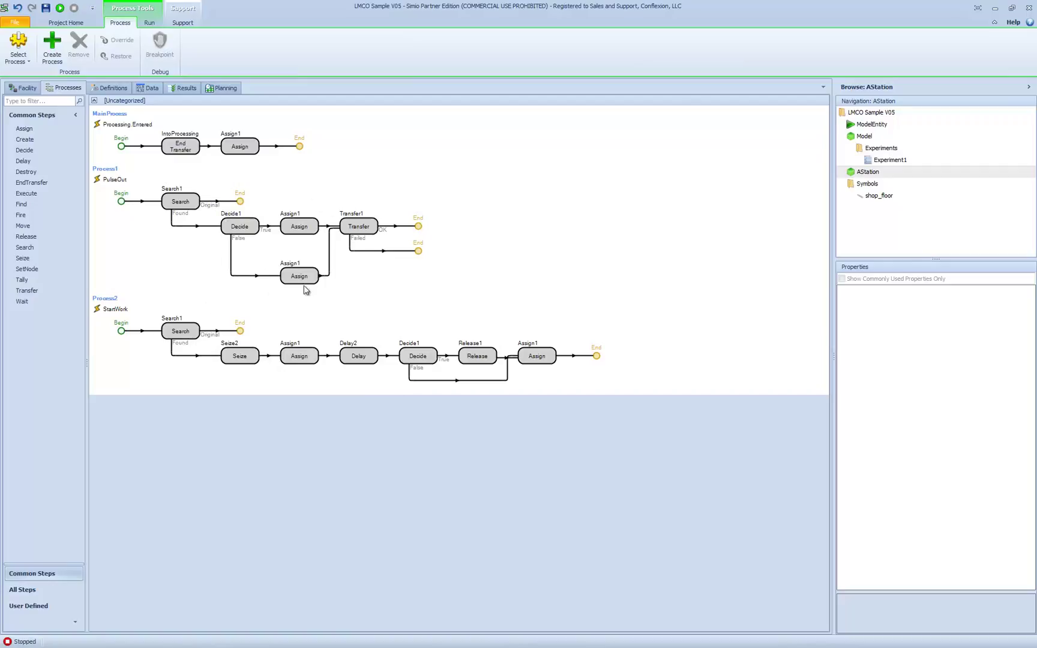
{"action": "left_click", "coordinate": [862, 136]}
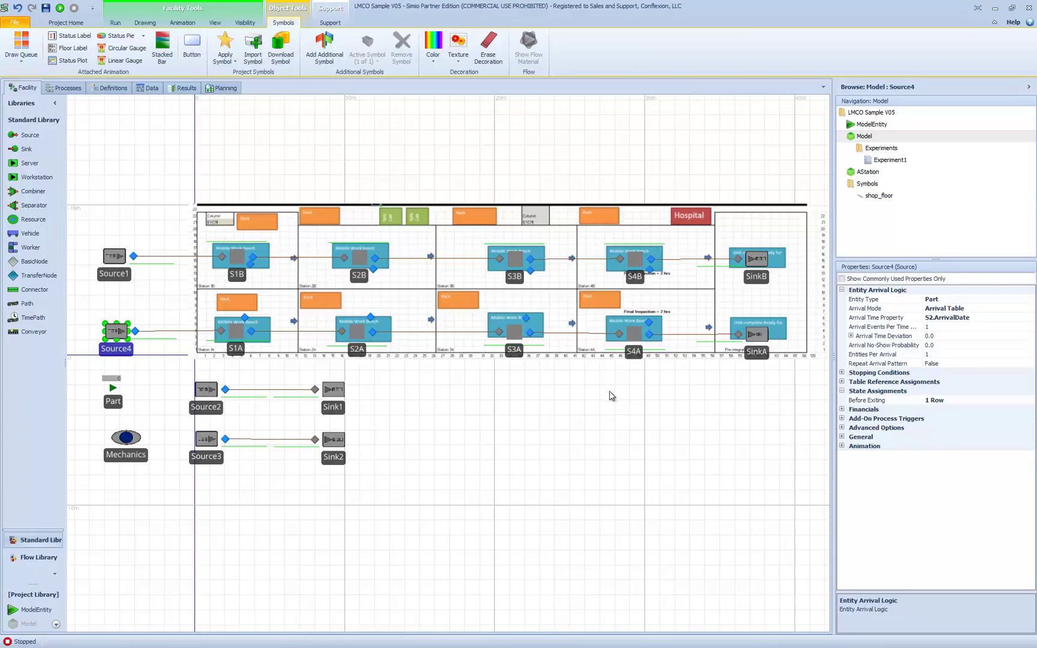
Deselect Source4 and inspect Source2's interarrival time settings and add-on process triggers.
{"action": "left_click", "coordinate": [505, 430]}
{"action": "scroll", "coordinate": [505, 431], "scroll_direction": "up", "scroll_amount": 2}
{"action": "scroll", "coordinate": [420, 444], "scroll_direction": "down", "scroll_amount": 4}
{"action": "scroll", "coordinate": [438, 437], "scroll_direction": "up", "scroll_amount": 3}
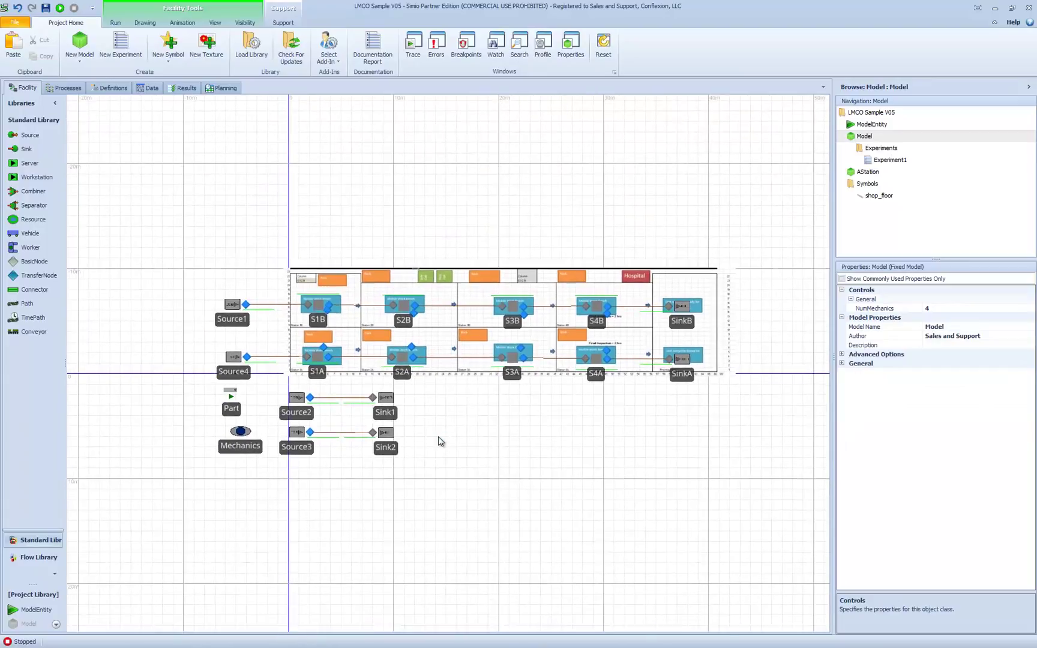
{"action": "scroll", "coordinate": [442, 437], "scroll_direction": "up", "scroll_amount": 3}
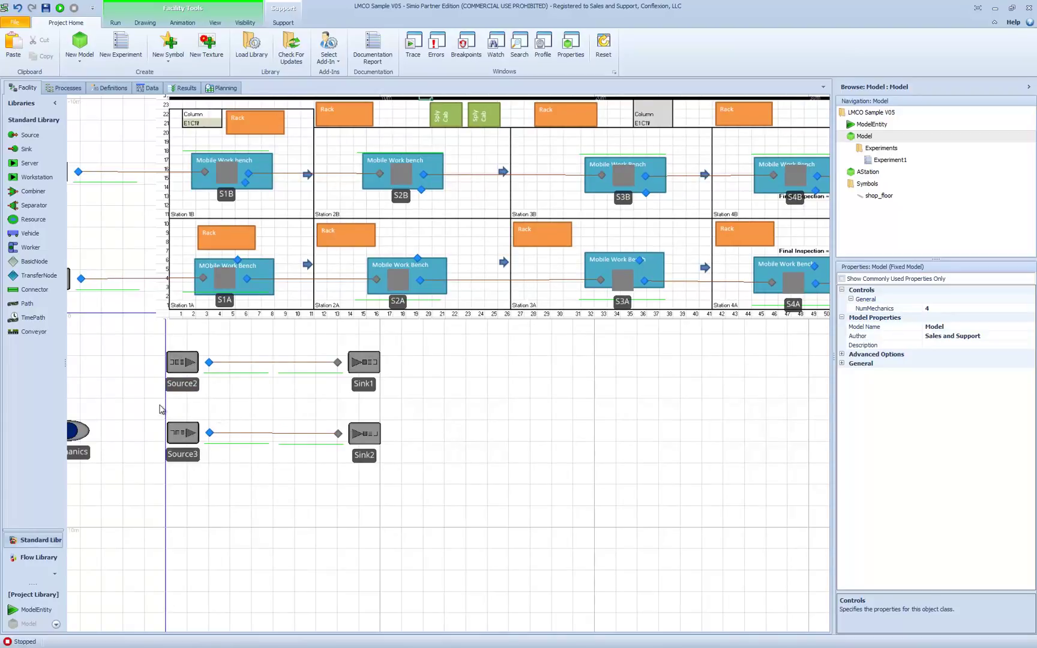
{"action": "left_click", "coordinate": [193, 388]}
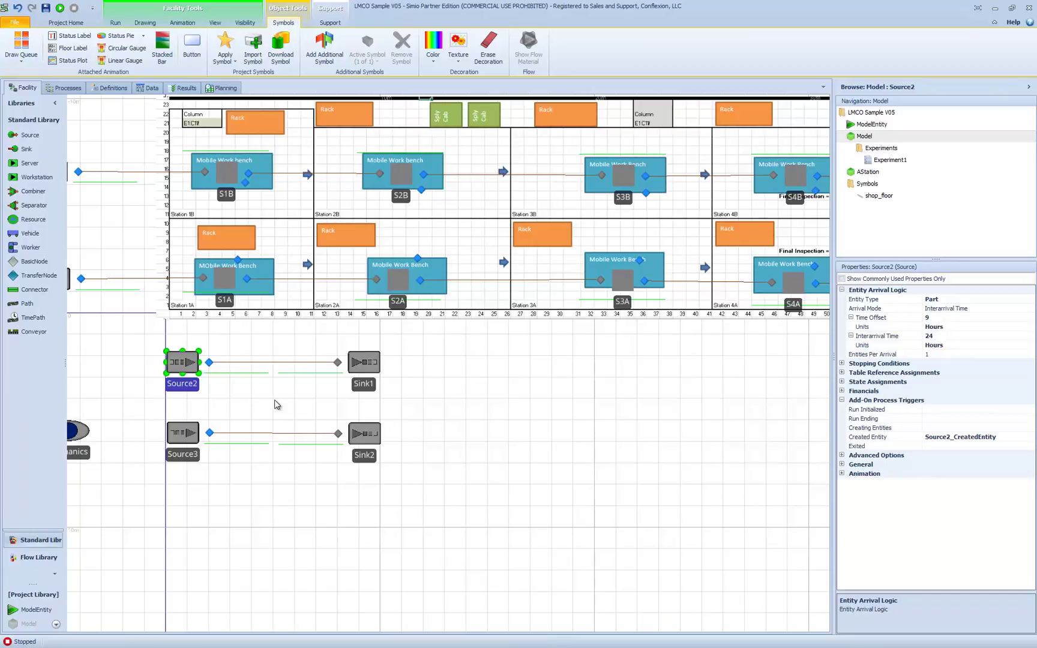
Inspect the event names of the first two Source2_CreatedEntity Fire steps and the first Source3_CreatedEntity Fire step.
{"action": "left_click", "coordinate": [66, 88]}
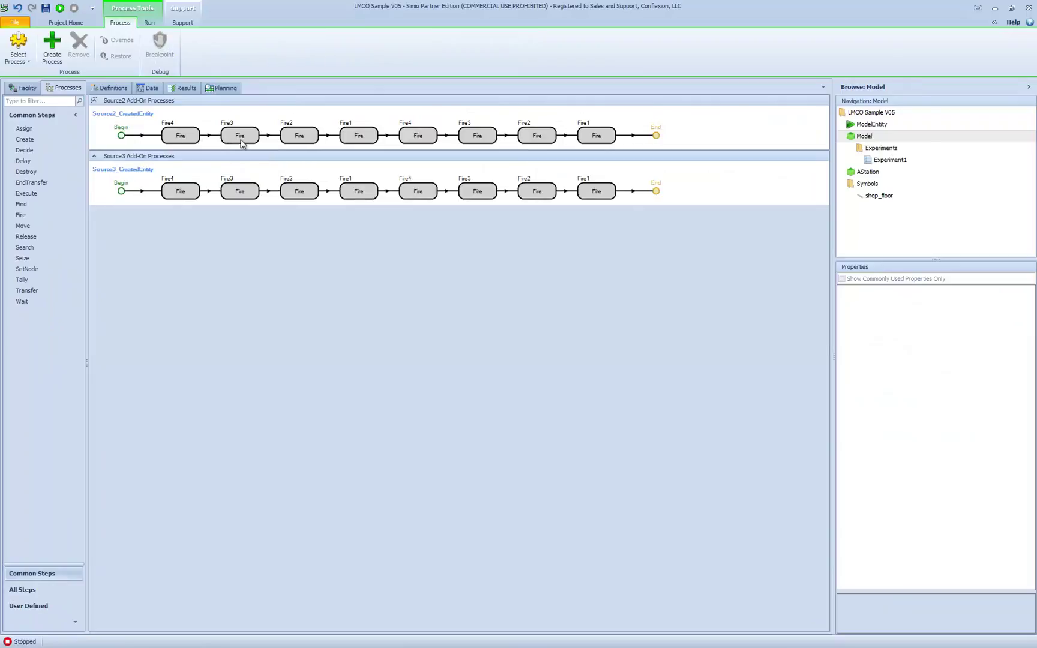
{"action": "left_click", "coordinate": [188, 136]}
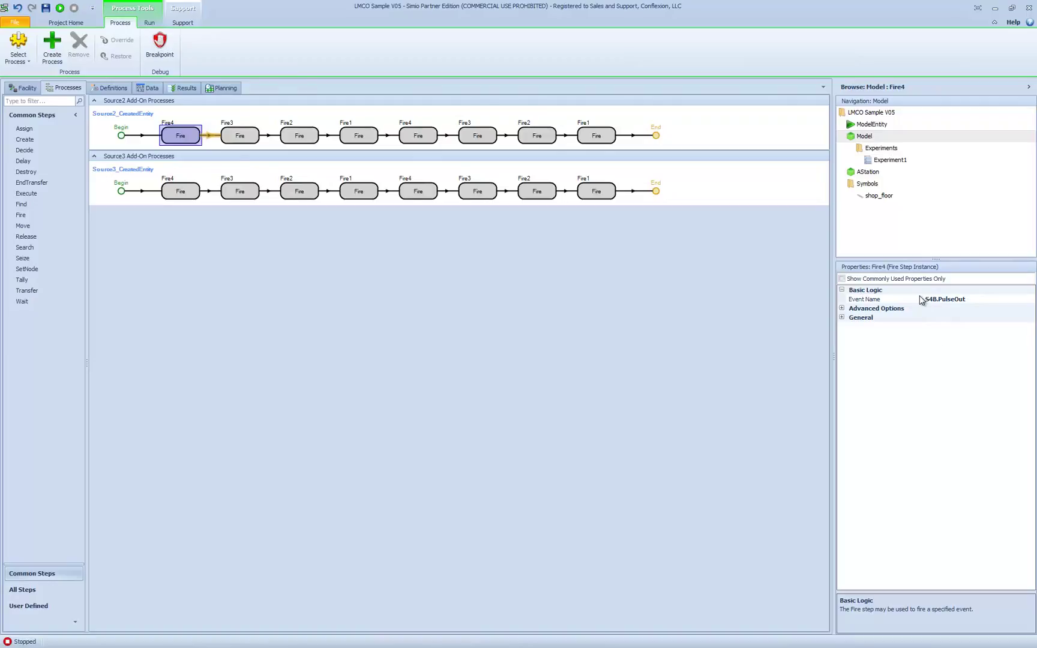
{"action": "left_click", "coordinate": [233, 134]}
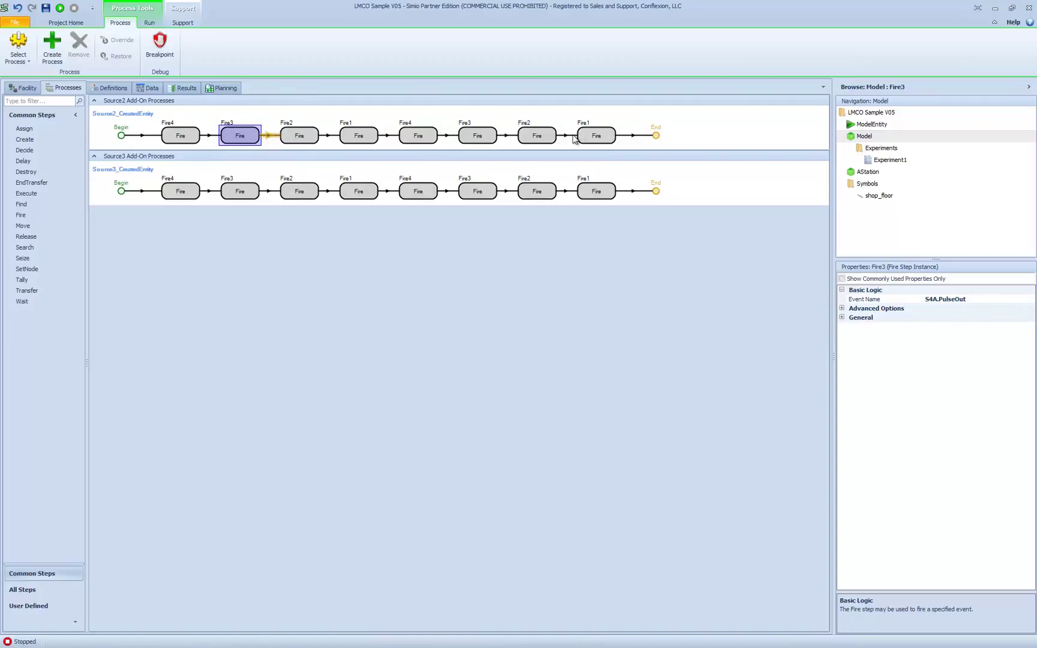
{"action": "left_click", "coordinate": [181, 193]}
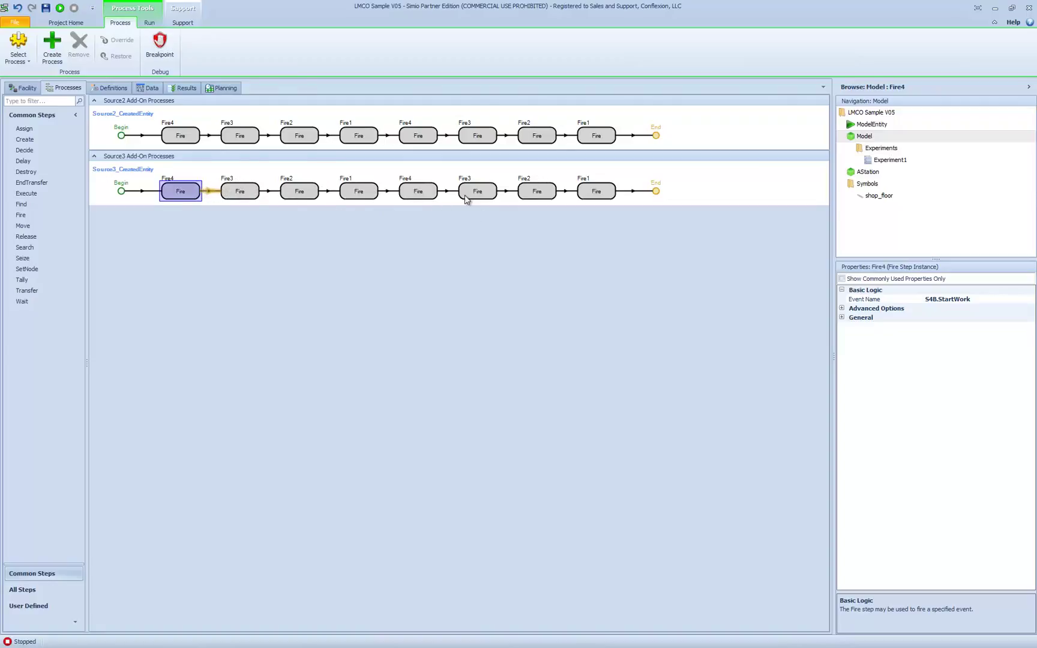
Return to the facility view, start the simulation run and clear the selection of Source2.
{"action": "left_click", "coordinate": [24, 89]}
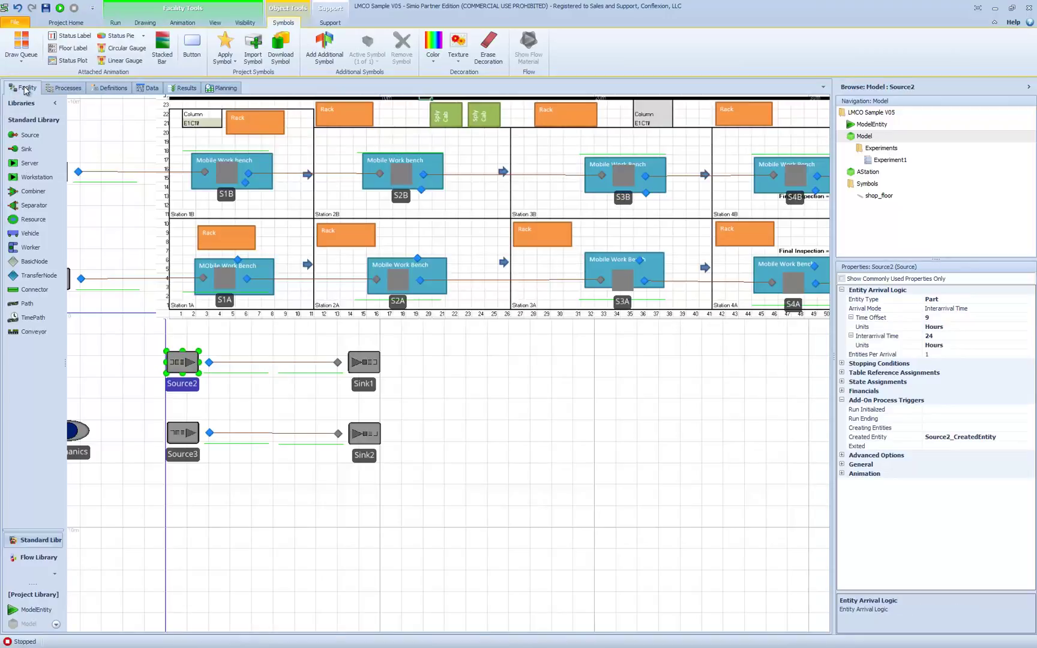
{"action": "left_click", "coordinate": [59, 8]}
{"action": "left_click", "coordinate": [556, 474]}
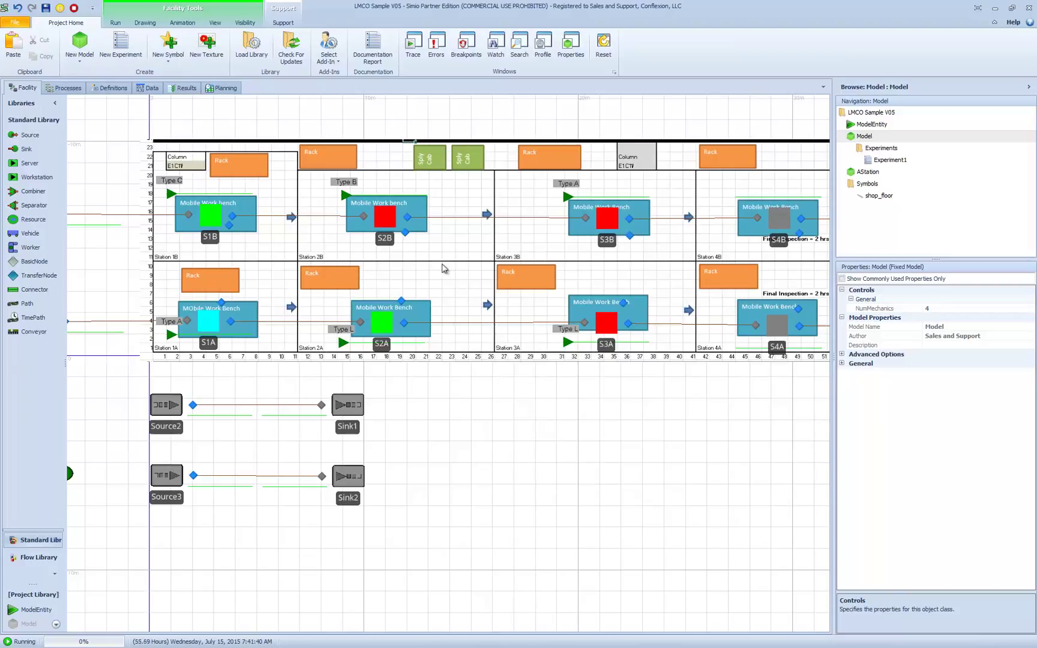
Stop the current simulation run and restart it from the beginning.
{"action": "left_click", "coordinate": [73, 7]}
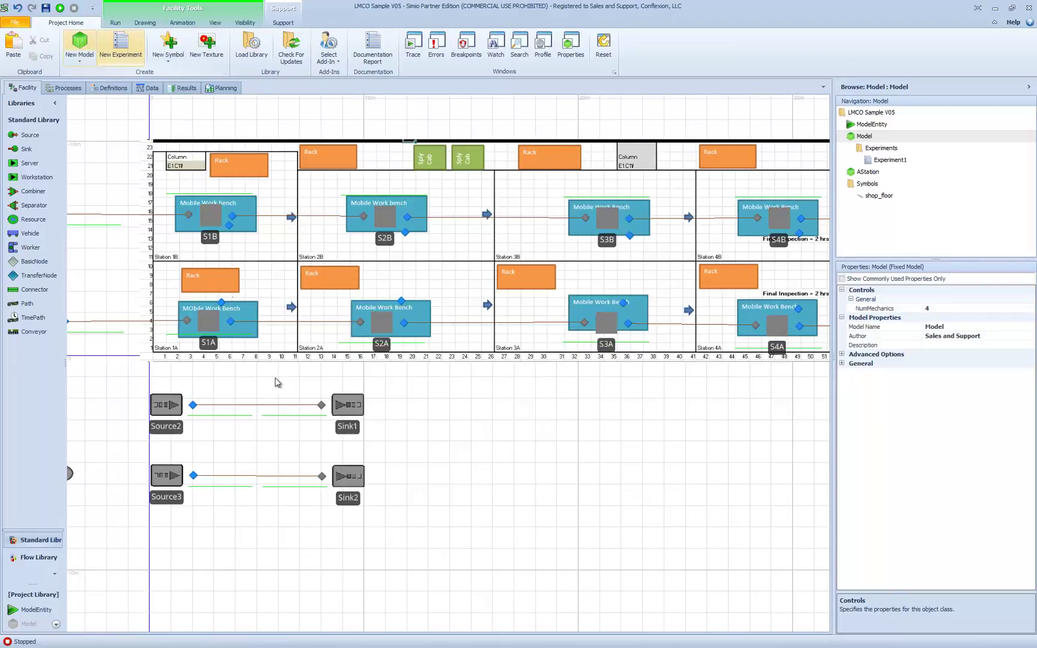
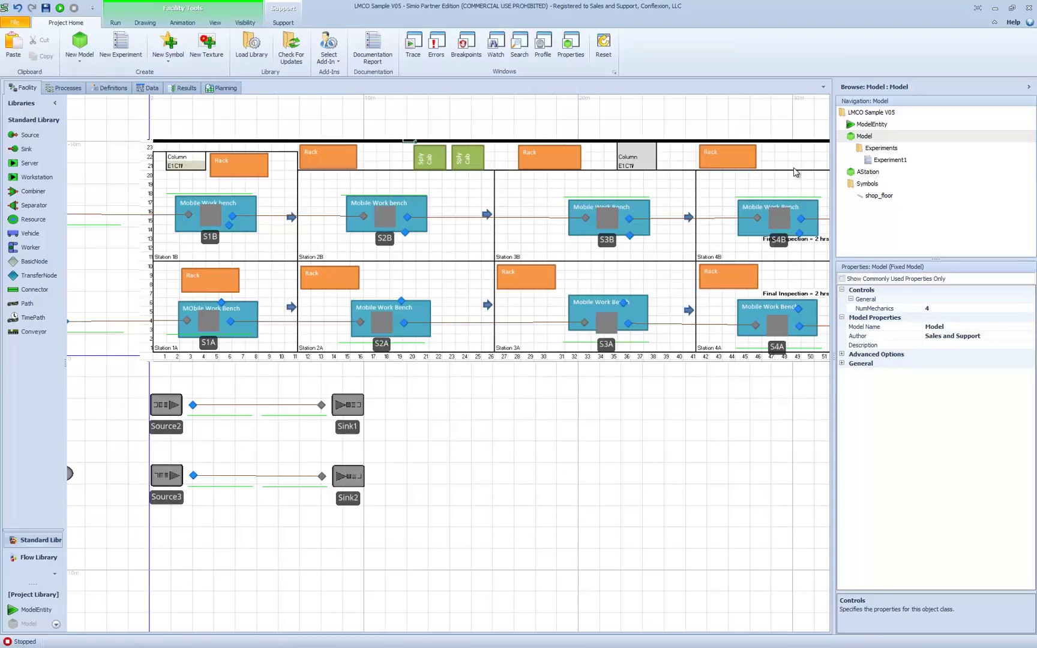
{"action": "left_click_drag", "start_coordinate": [559, 474], "coordinate": [502, 489]}
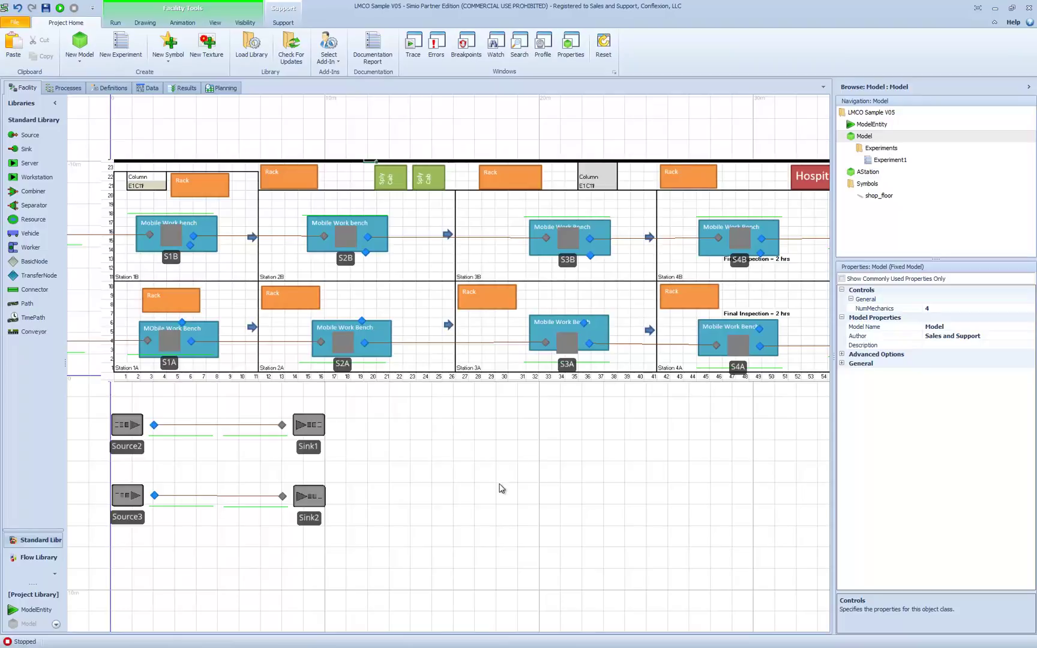
{"action": "left_click", "coordinate": [60, 8]}
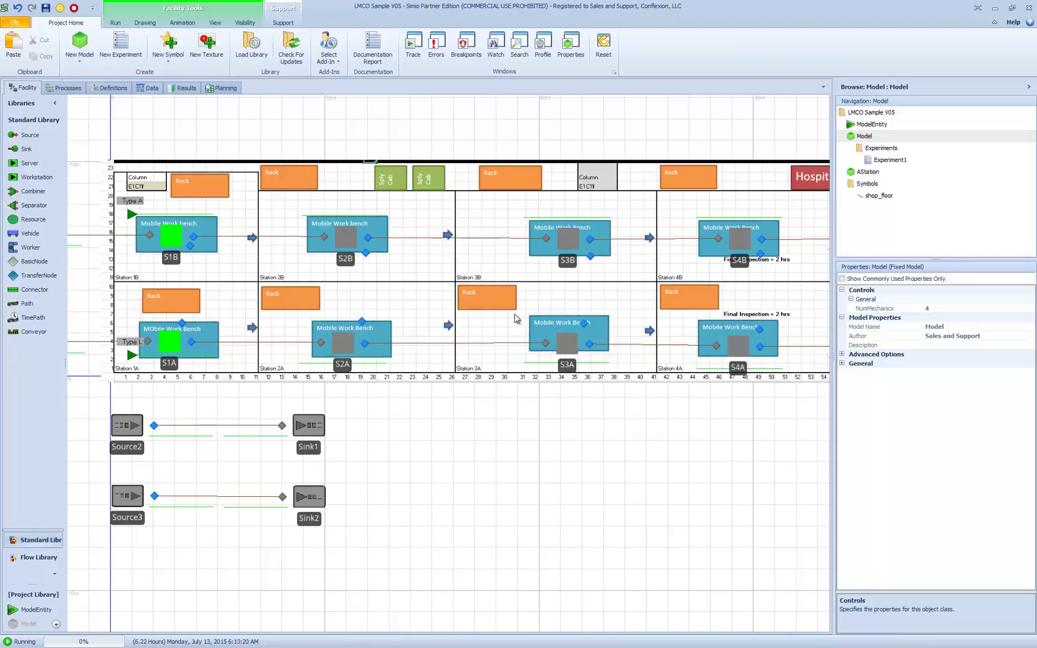
Set the animation speed factor of the running simulation to 5000.
{"action": "left_click", "coordinate": [114, 22]}
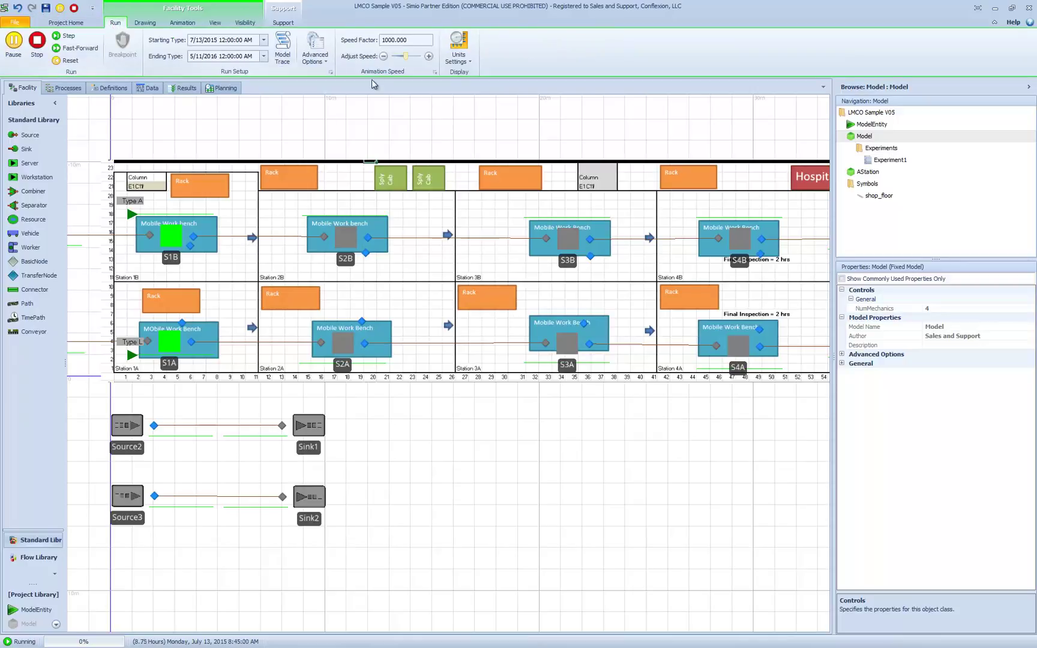
{"action": "left_click", "coordinate": [414, 40]}
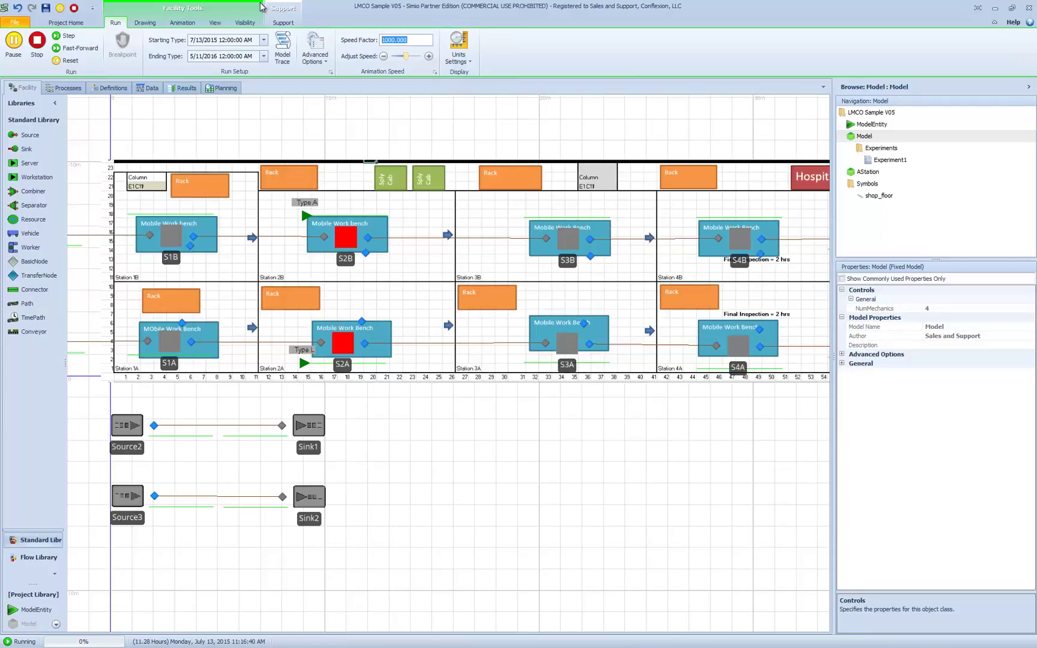
{"action": "type", "text": "5000"}
{"action": "key", "text": "Return"}
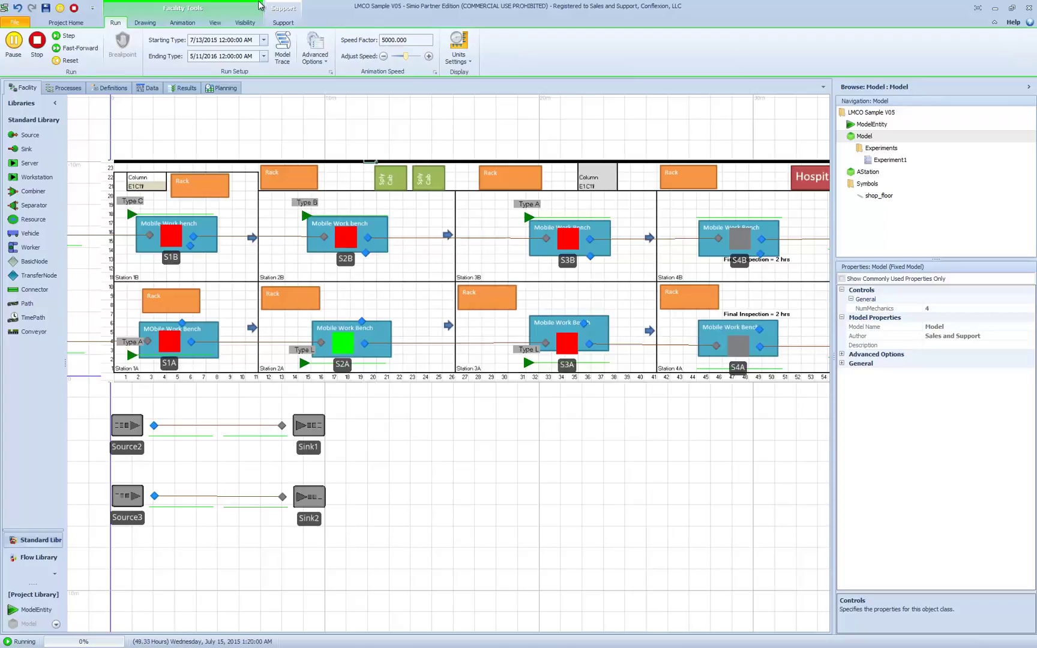
Fast-forward the simulation to its end and show the pivot grid results for the stations.
{"action": "left_click", "coordinate": [76, 48]}
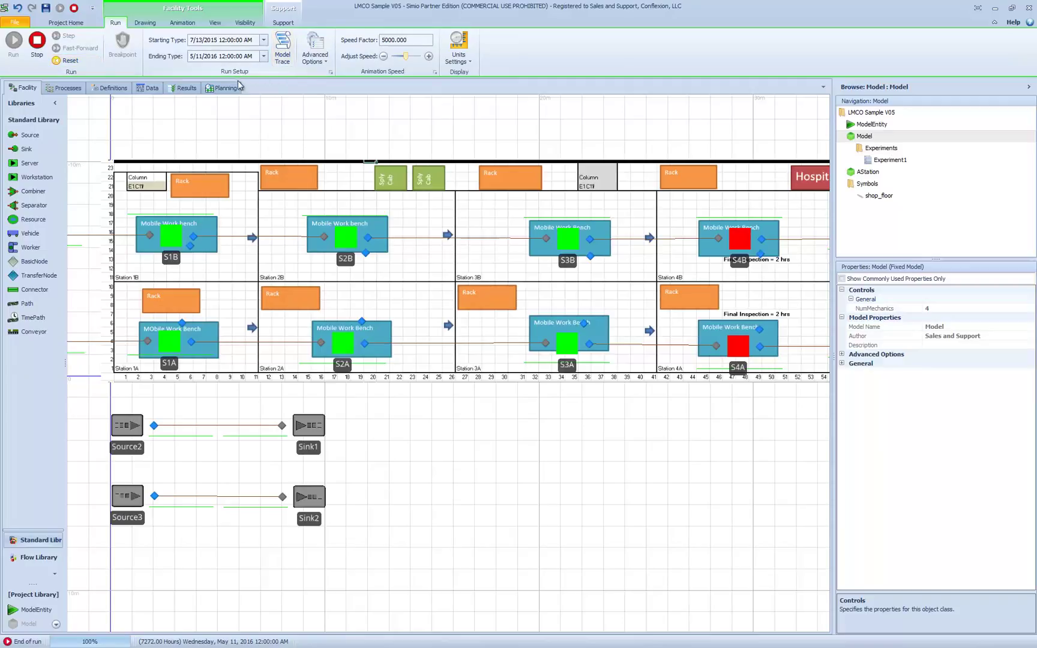
{"action": "left_click_drag", "start_coordinate": [243, 121], "coordinate": [247, 123]}
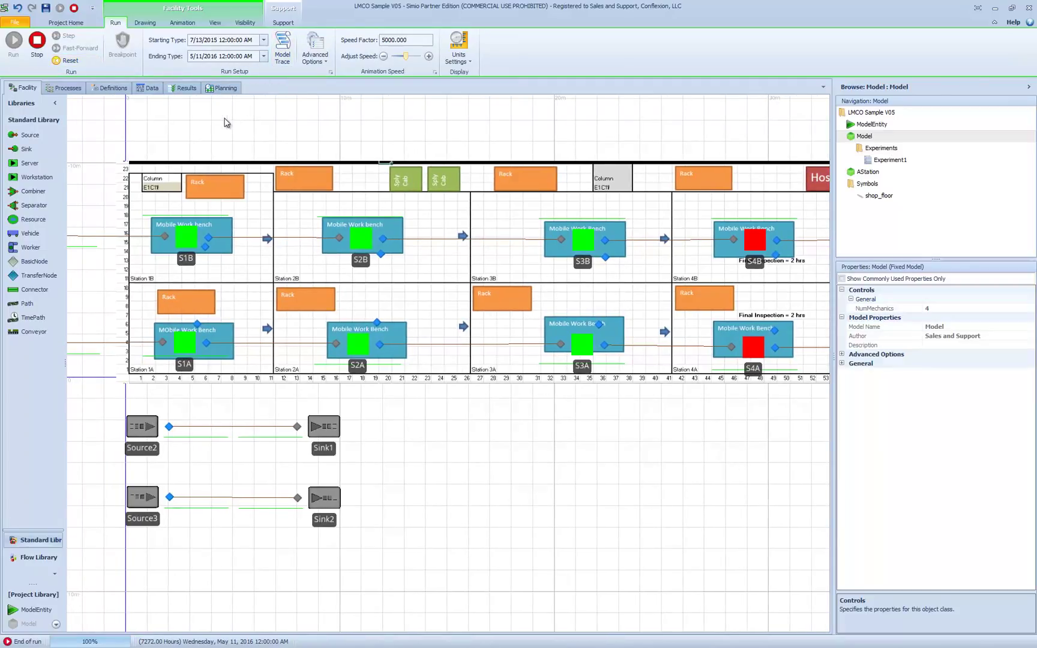
{"action": "left_click", "coordinate": [173, 88]}
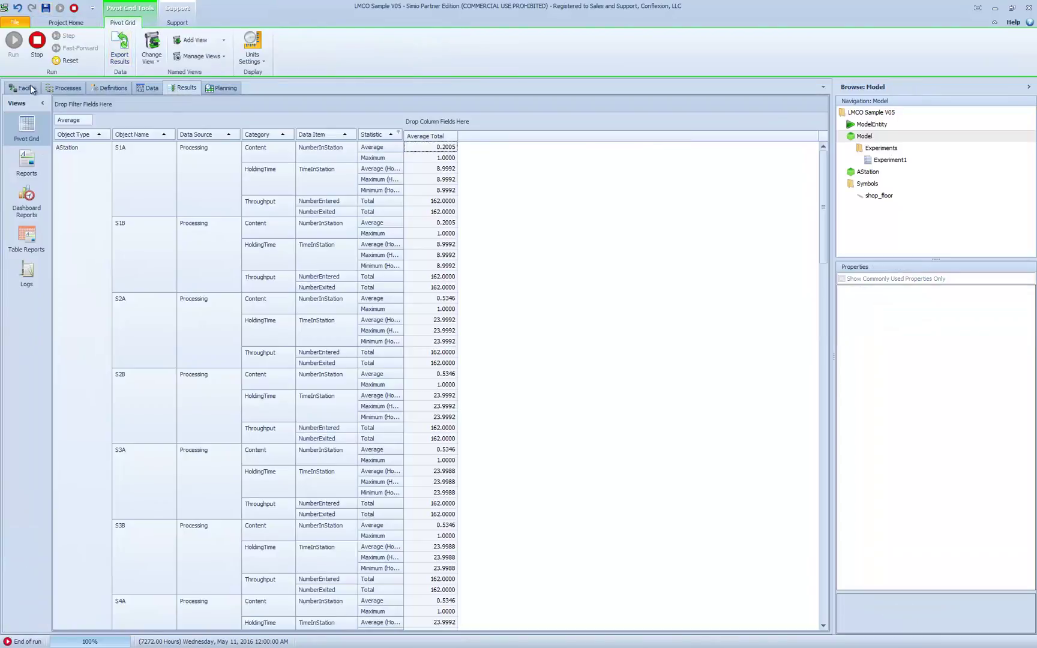
Stop the completed run and return to the main model's facility view.
{"action": "left_click", "coordinate": [36, 49]}
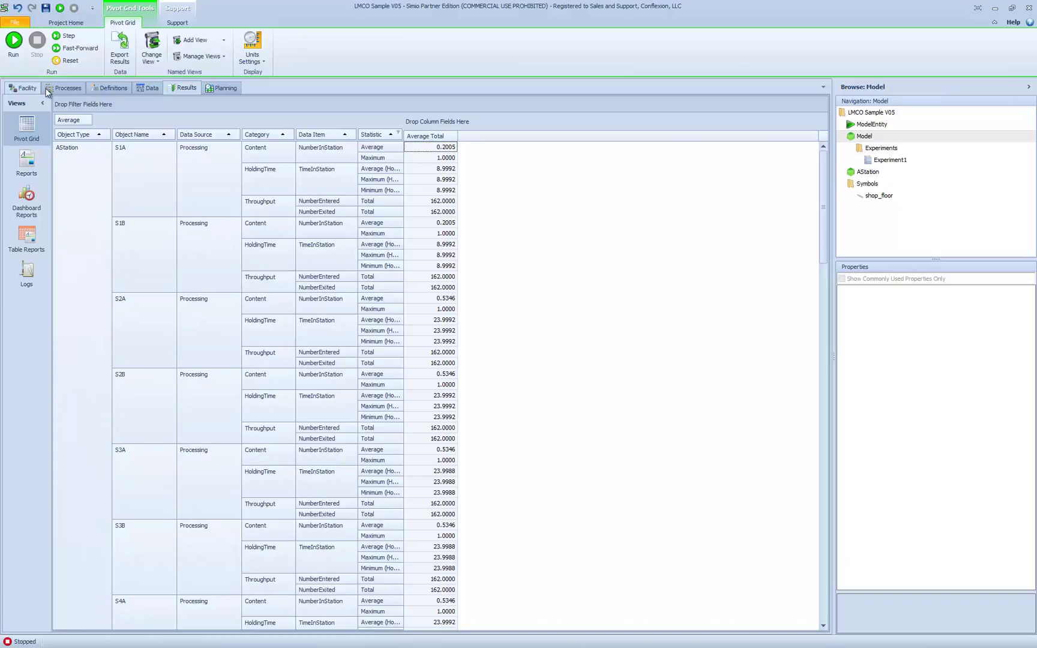
{"action": "left_click", "coordinate": [28, 87]}
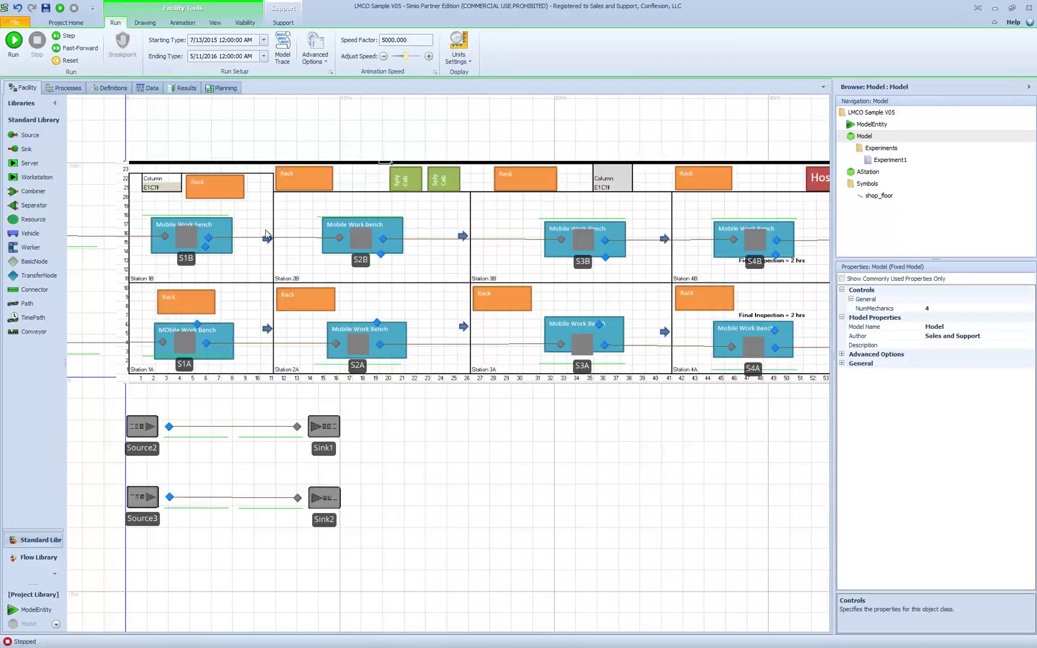
{"action": "left_click_drag", "start_coordinate": [463, 480], "coordinate": [495, 493]}
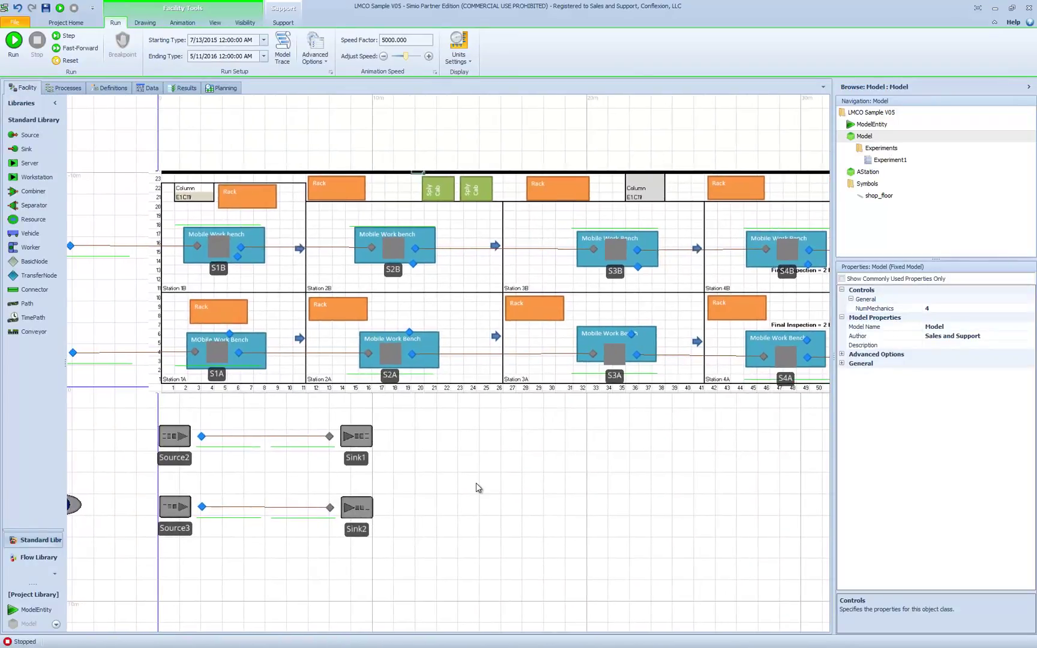
Open Experiment1, run its scenario replications and reset the experiment.
{"action": "left_click", "coordinate": [895, 162]}
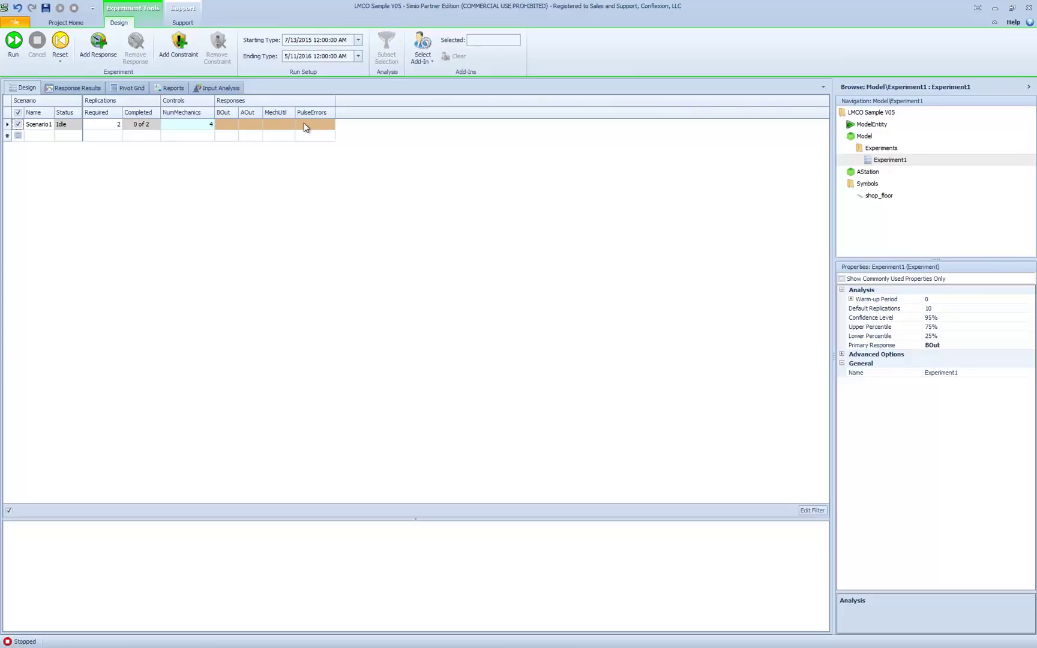
{"action": "left_click", "coordinate": [12, 40]}
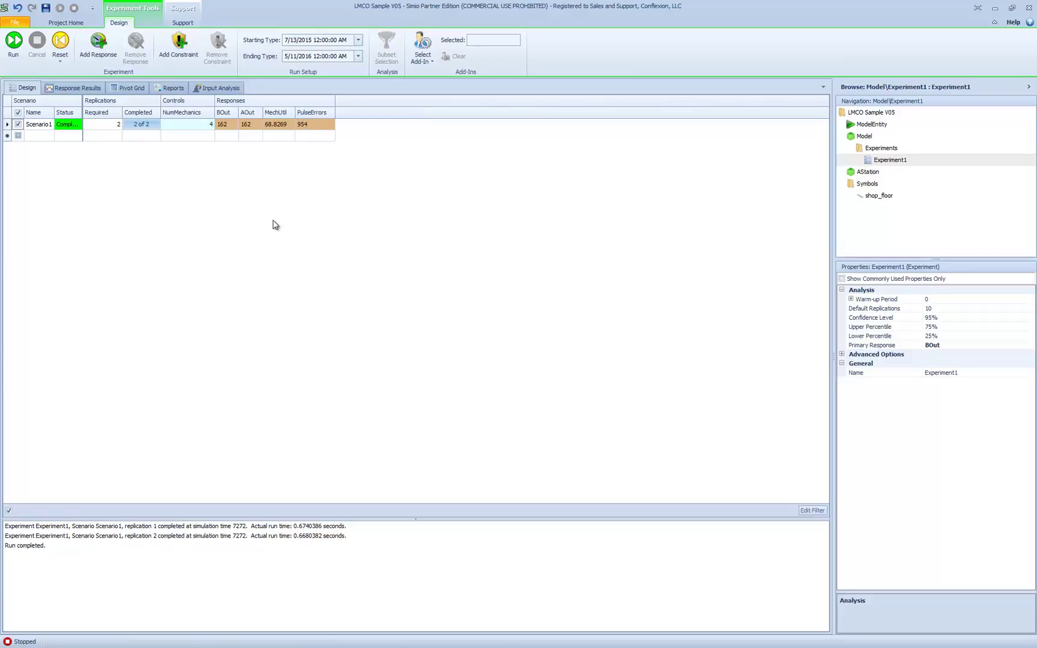
{"action": "left_click", "coordinate": [200, 125]}
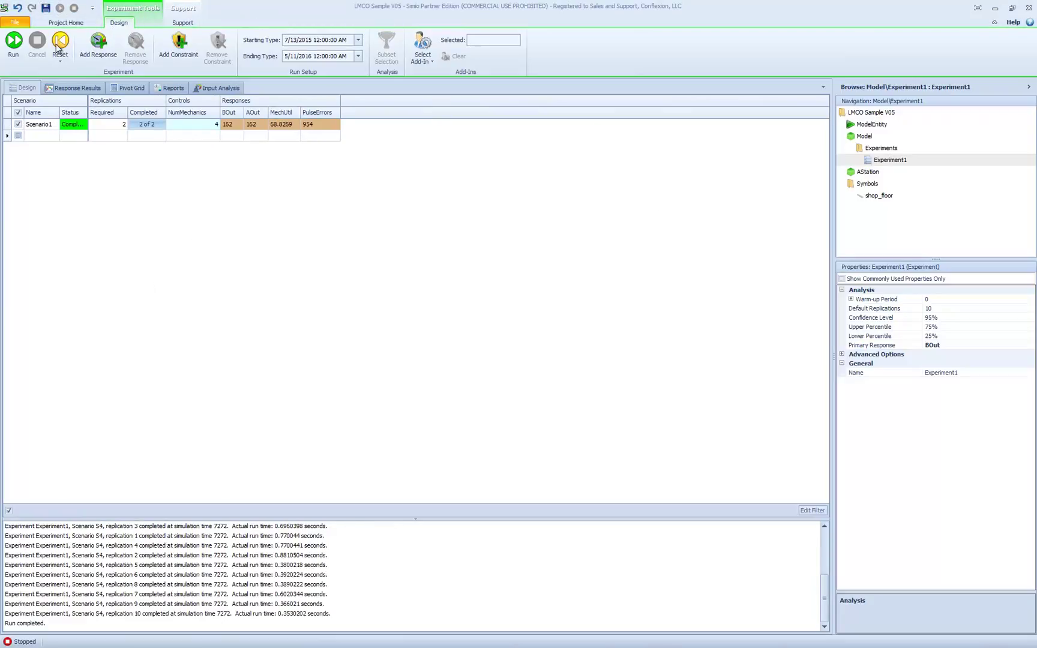
{"action": "left_click", "coordinate": [58, 48]}
Review the main model's S1 and Part Types data tables and the whole facility layout.
{"action": "left_click", "coordinate": [862, 137]}
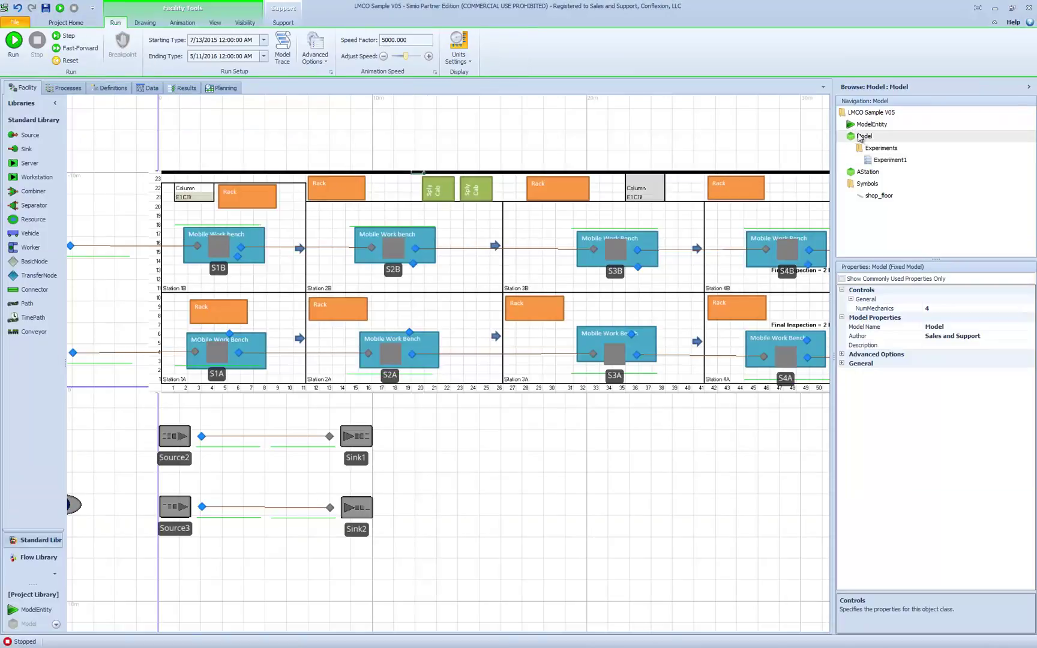
{"action": "scroll", "coordinate": [587, 442], "scroll_direction": "down", "scroll_amount": 3}
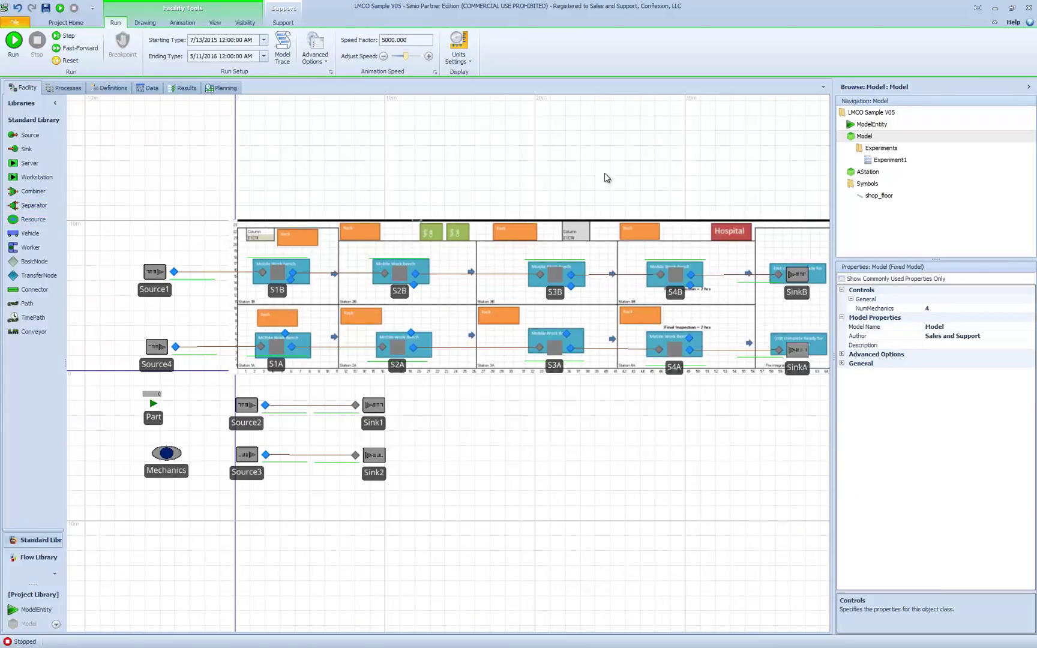
{"action": "left_click", "coordinate": [142, 88]}
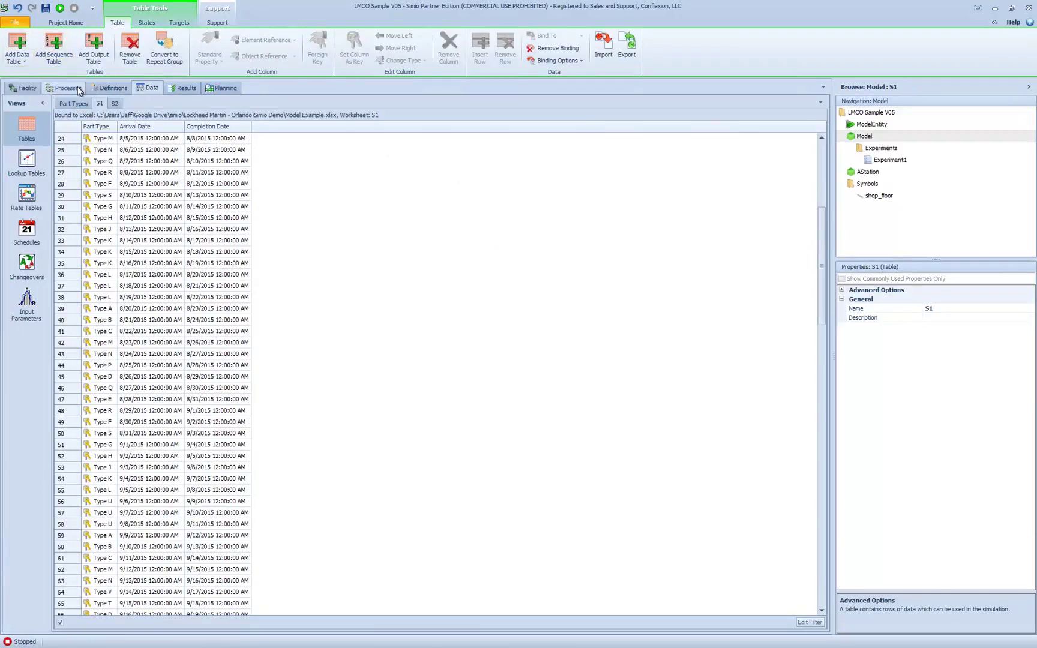
{"action": "left_click", "coordinate": [65, 103]}
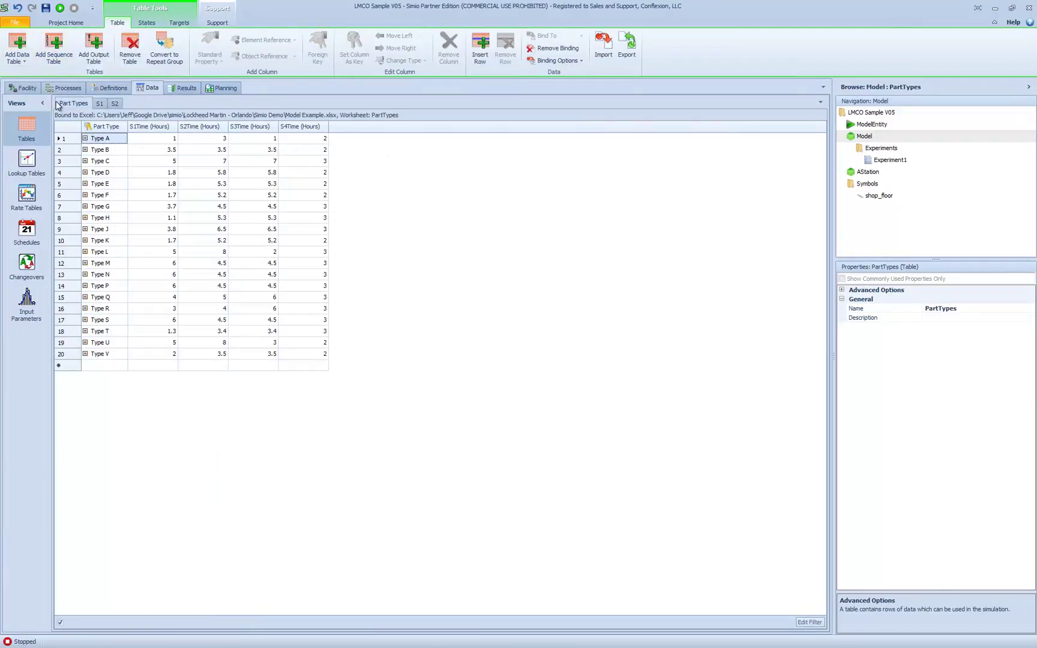
{"action": "left_click", "coordinate": [19, 89]}
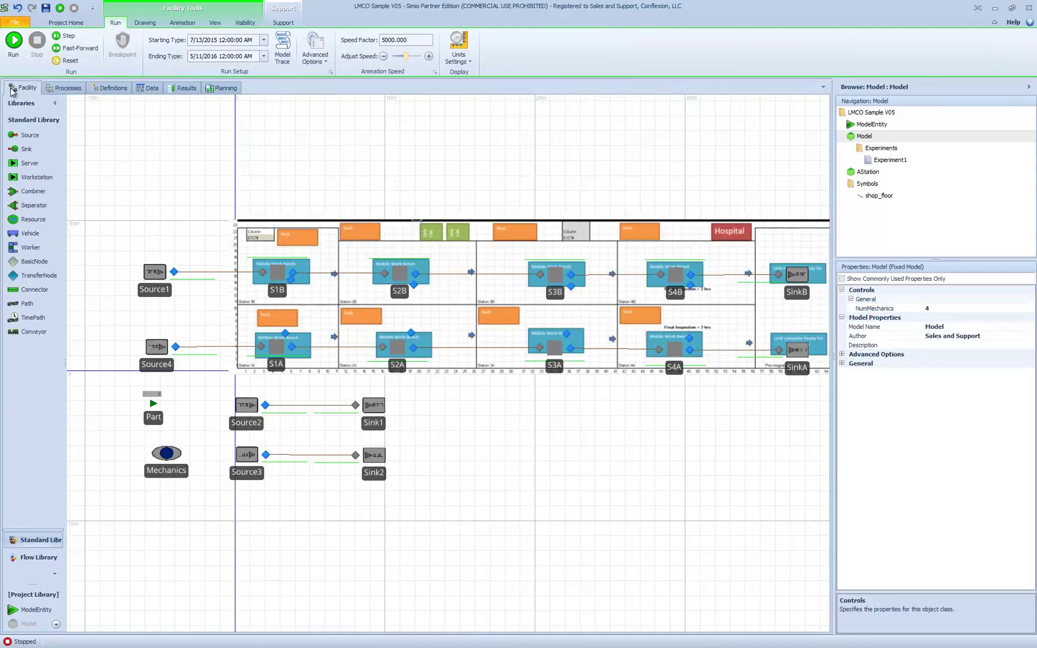
{"action": "scroll", "coordinate": [620, 483], "scroll_direction": "down", "scroll_amount": 3}
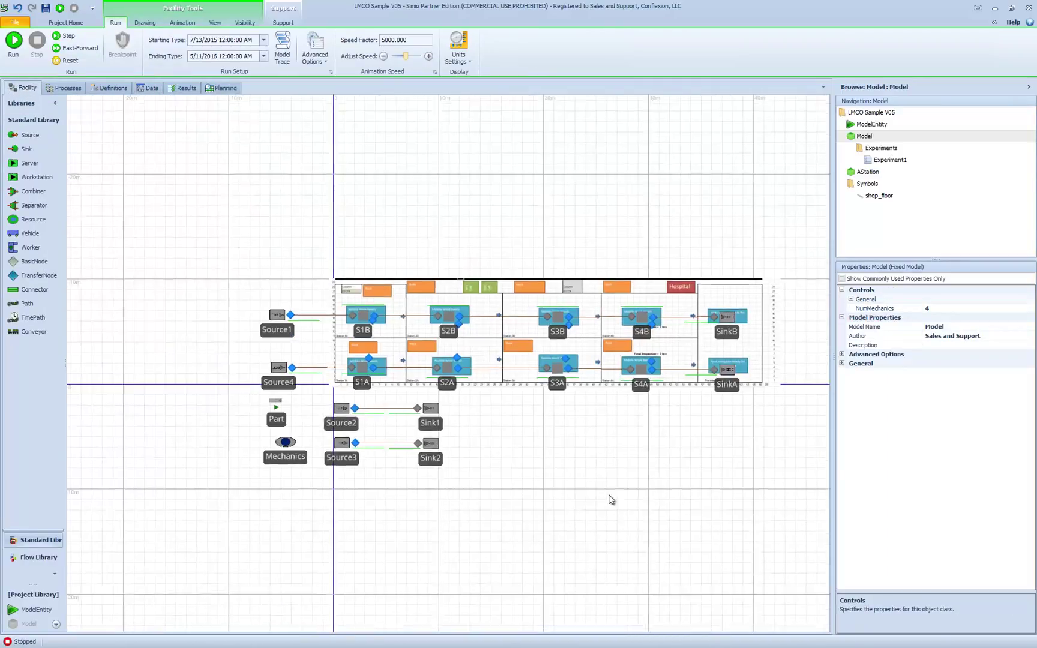
{"action": "left_click_drag", "start_coordinate": [611, 499], "coordinate": [595, 437]}
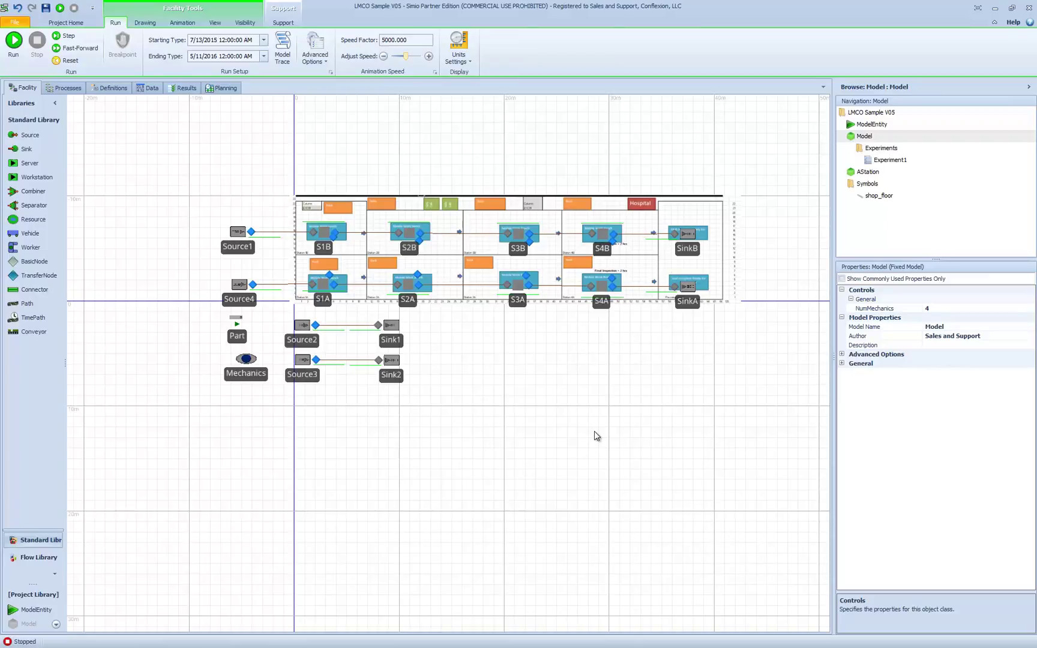
{"action": "left_click_drag", "start_coordinate": [622, 401], "coordinate": [612, 399]}
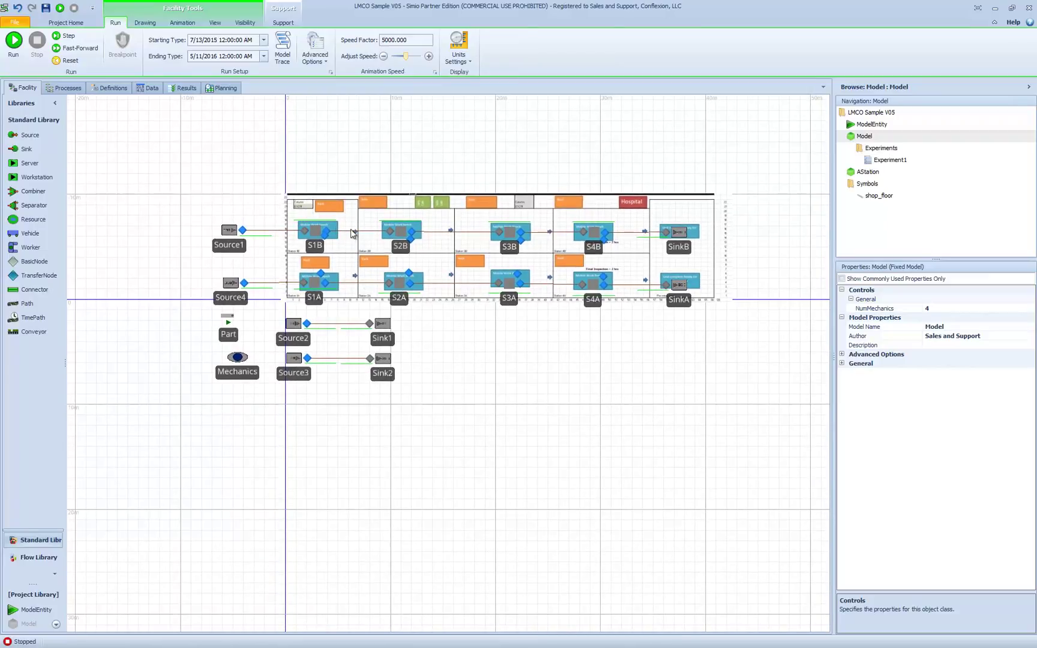
{"action": "left_click_drag", "start_coordinate": [559, 385], "coordinate": [552, 383]}
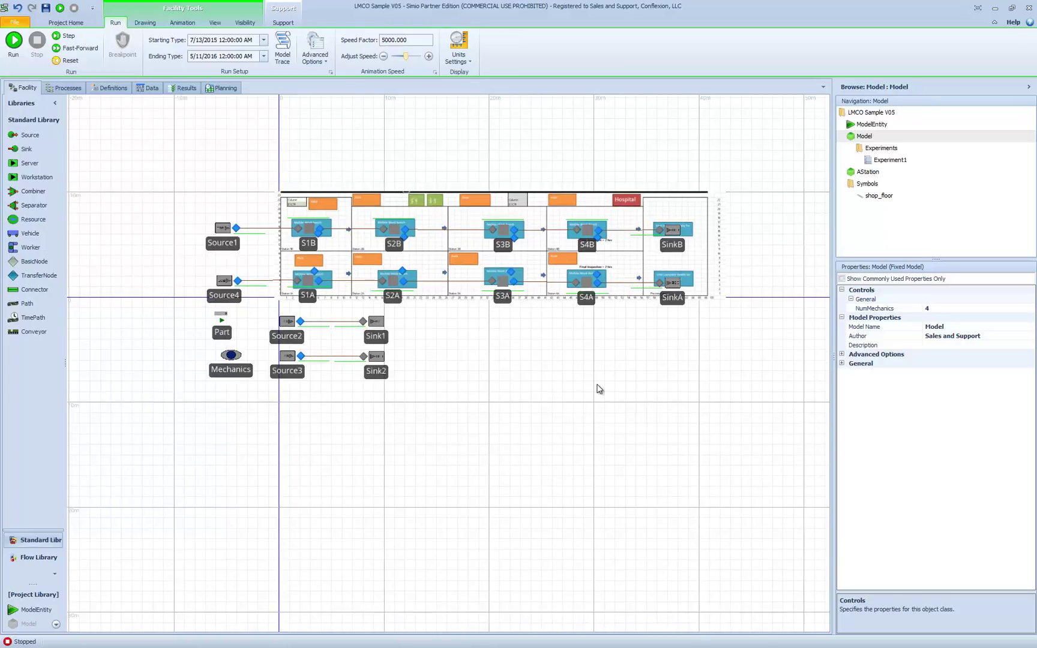
Add a new model to the project and enlarge the project library list to show all project objects.
{"action": "right_click", "coordinate": [851, 228]}
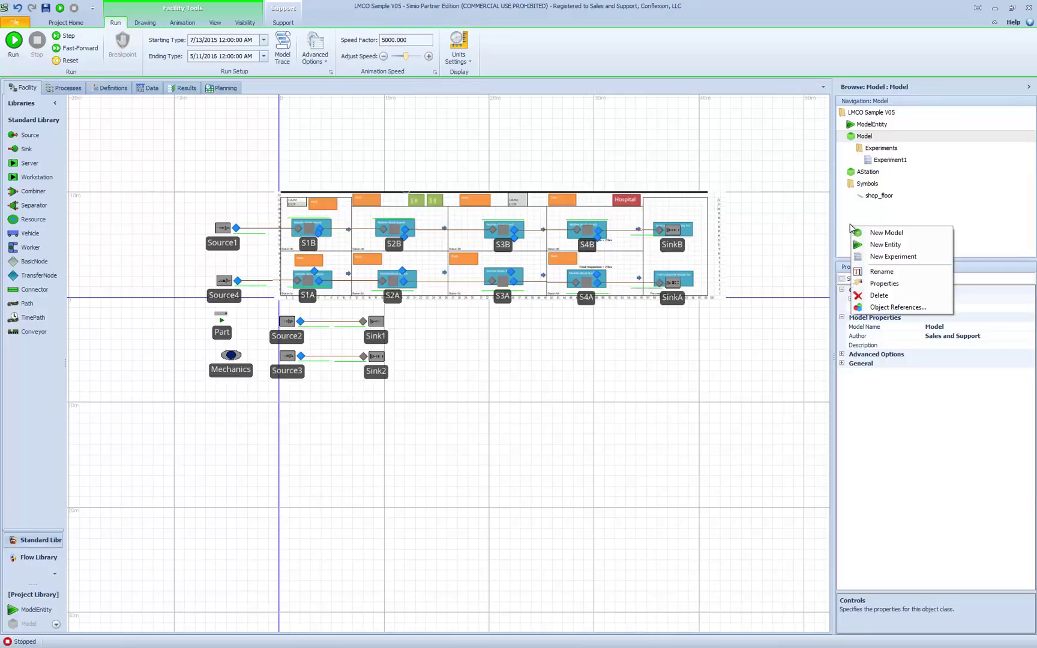
{"action": "left_click", "coordinate": [884, 235]}
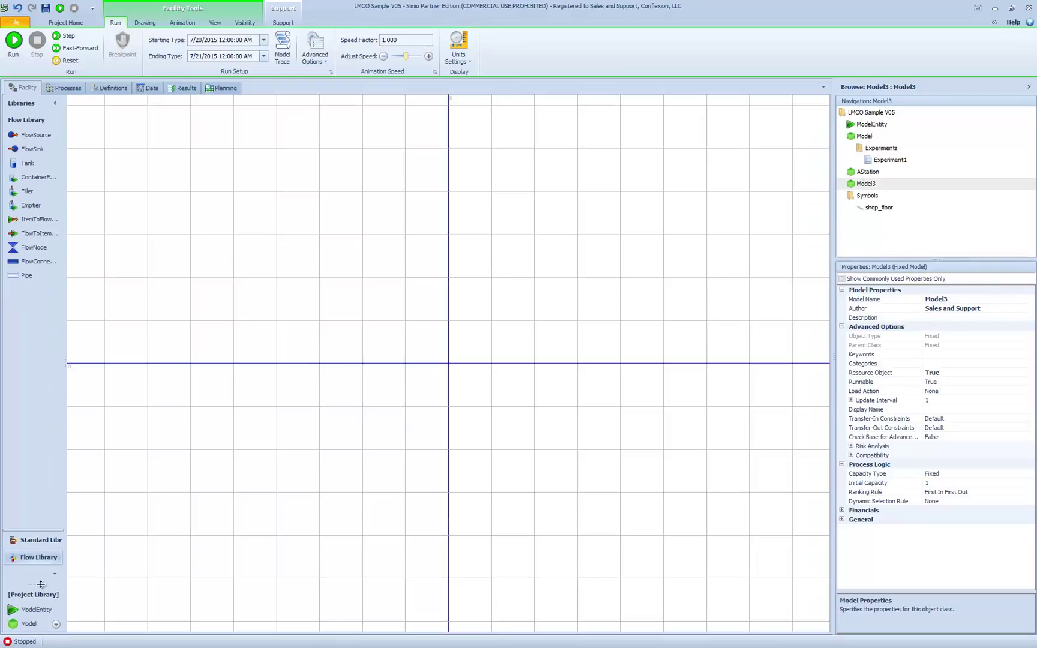
{"action": "left_click_drag", "start_coordinate": [41, 584], "coordinate": [41, 478]}
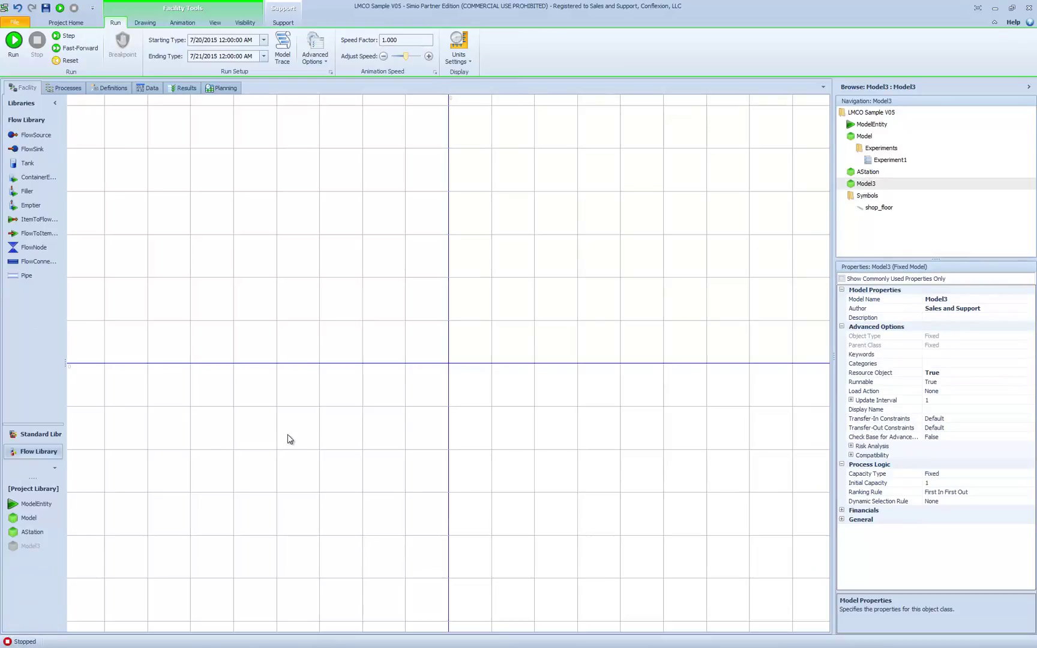
Place an instance of Model in the new model's facility and move it well above the horizontal axis.
{"action": "left_click_drag", "start_coordinate": [29, 517], "coordinate": [252, 408]}
{"action": "scroll", "coordinate": [343, 581], "scroll_direction": "down", "scroll_amount": 5}
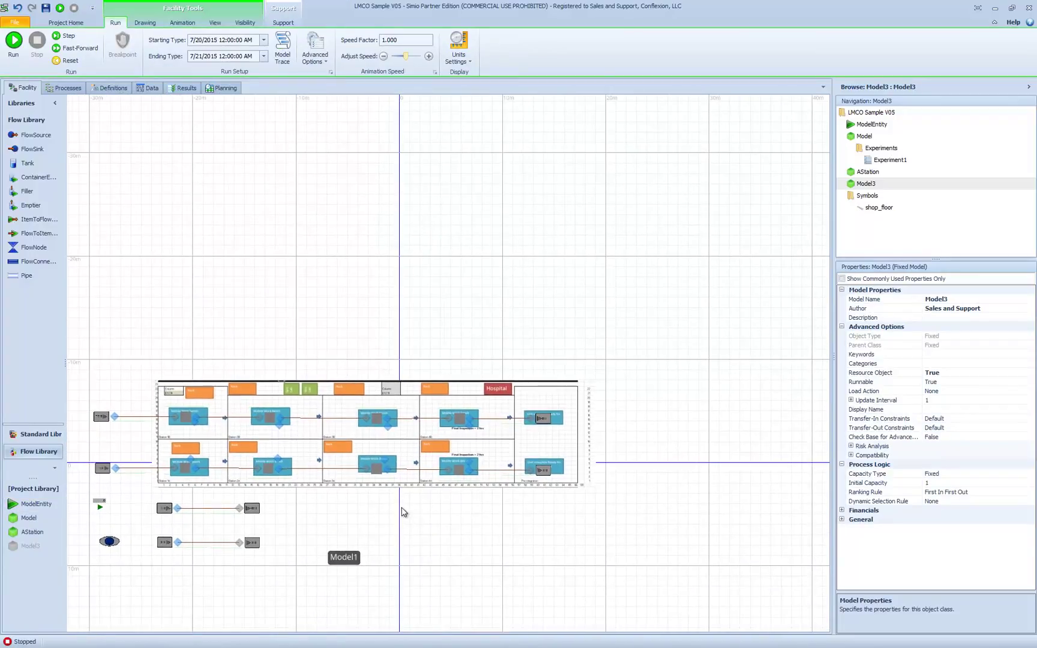
{"action": "left_click_drag", "start_coordinate": [403, 512], "coordinate": [452, 271]}
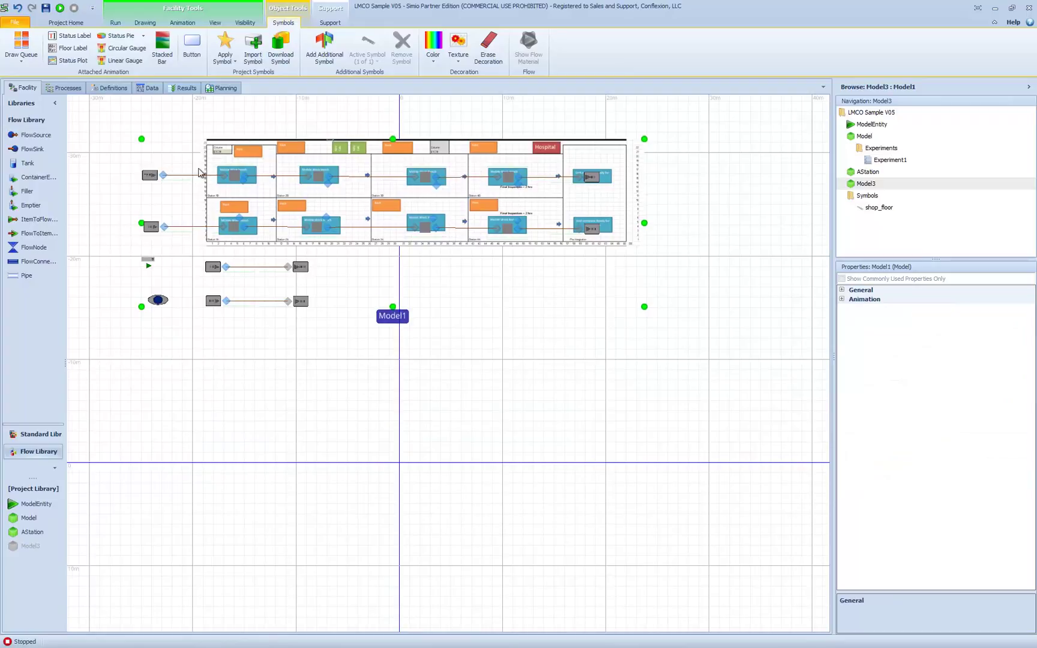
Place a second instance of Model directly below the first one and deselect it.
{"action": "left_click", "coordinate": [354, 437]}
{"action": "left_click_drag", "start_coordinate": [28, 519], "coordinate": [395, 462]}
{"action": "left_click", "coordinate": [561, 555]}
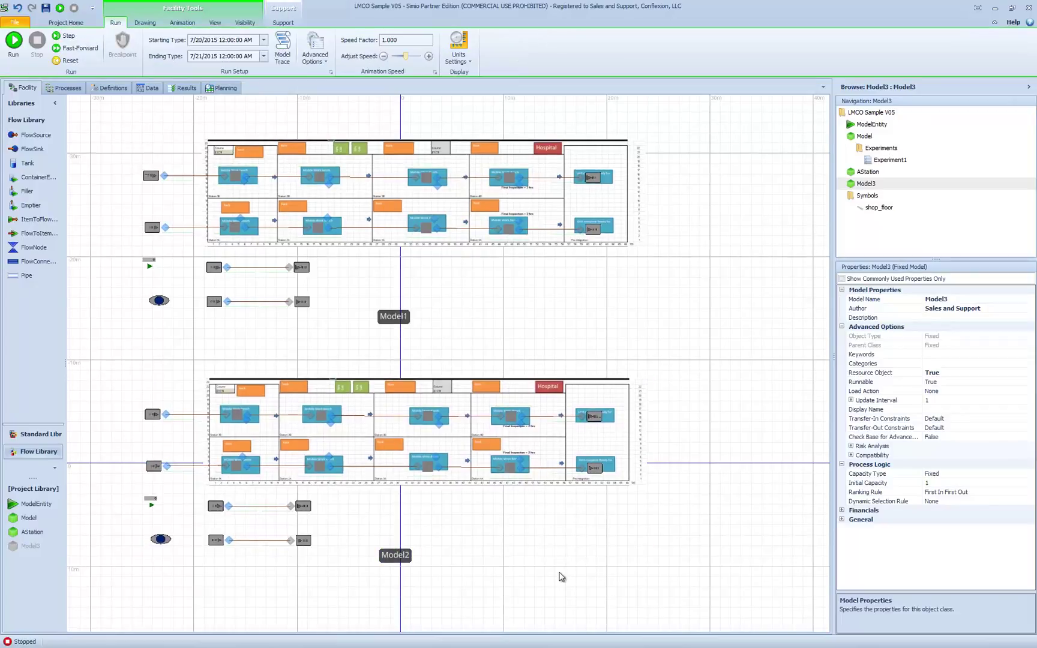
Move the upper Model instance slightly farther from the lower one and start the new model's simulation run.
{"action": "left_click_drag", "start_coordinate": [556, 579], "coordinate": [514, 524]}
{"action": "scroll", "coordinate": [576, 614], "scroll_direction": "up", "scroll_amount": 3}
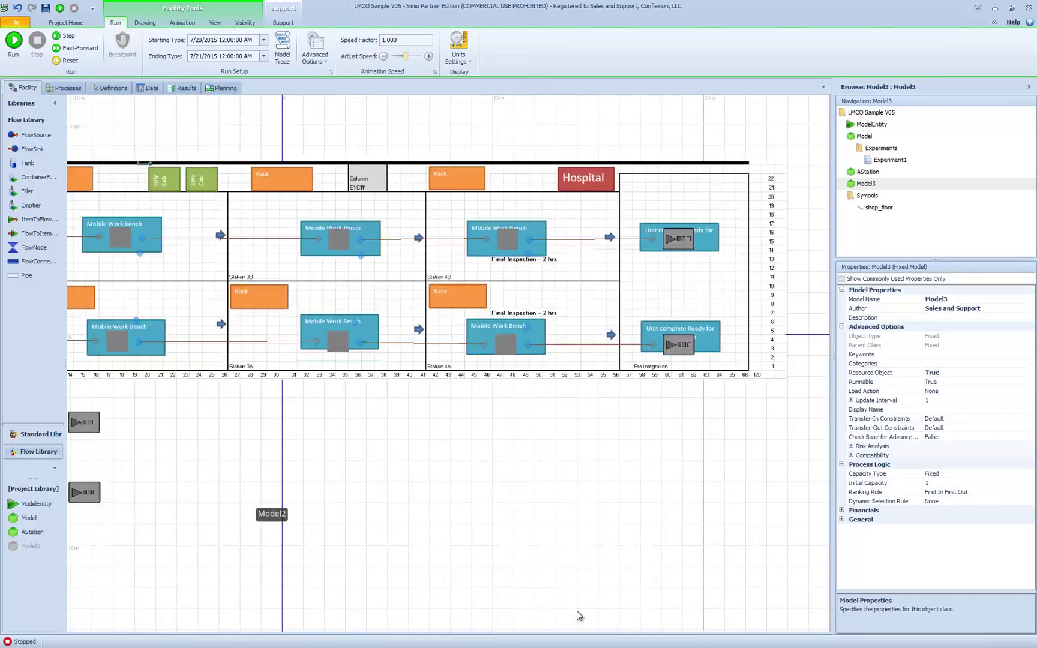
{"action": "scroll", "coordinate": [577, 614], "scroll_direction": "down", "scroll_amount": 6}
{"action": "left_click_drag", "start_coordinate": [526, 354], "coordinate": [524, 340]}
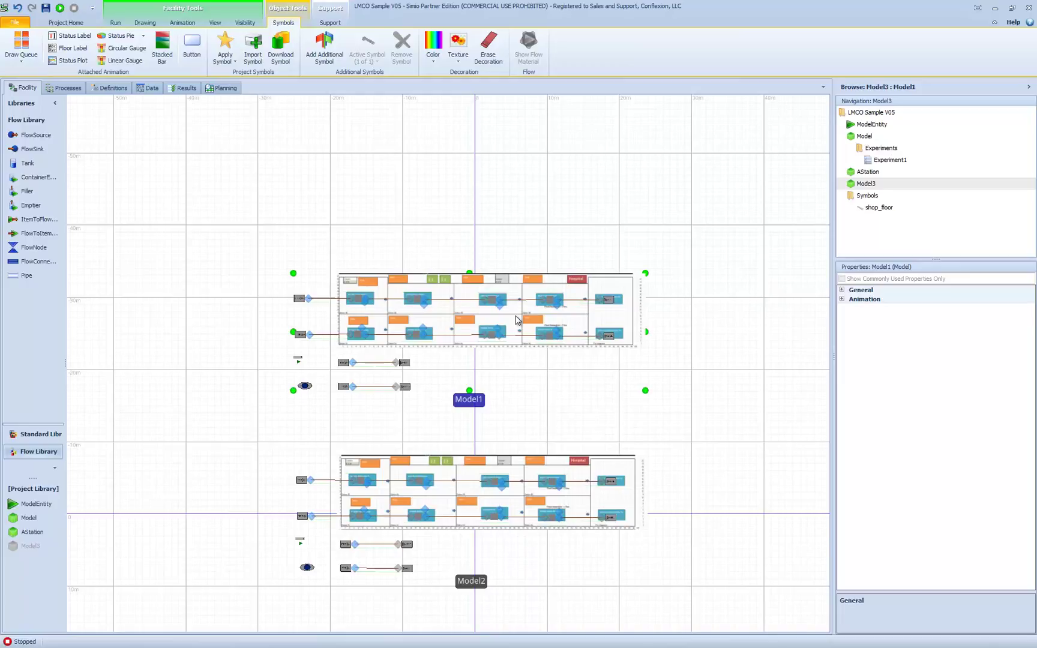
{"action": "left_click_drag", "start_coordinate": [736, 377], "coordinate": [725, 366]}
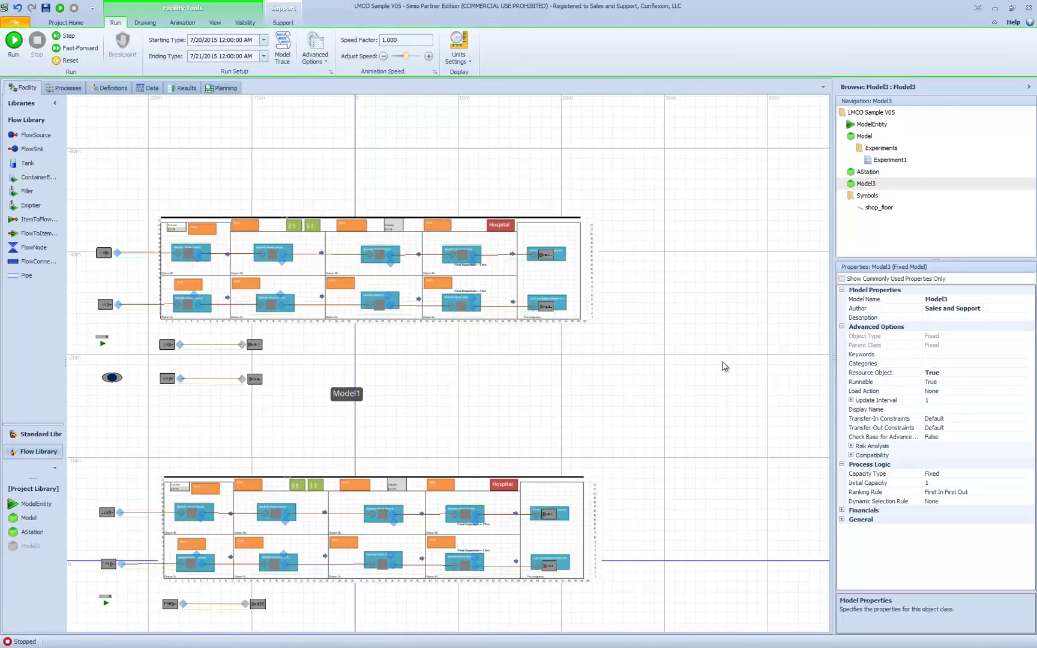
{"action": "left_click", "coordinate": [14, 40]}
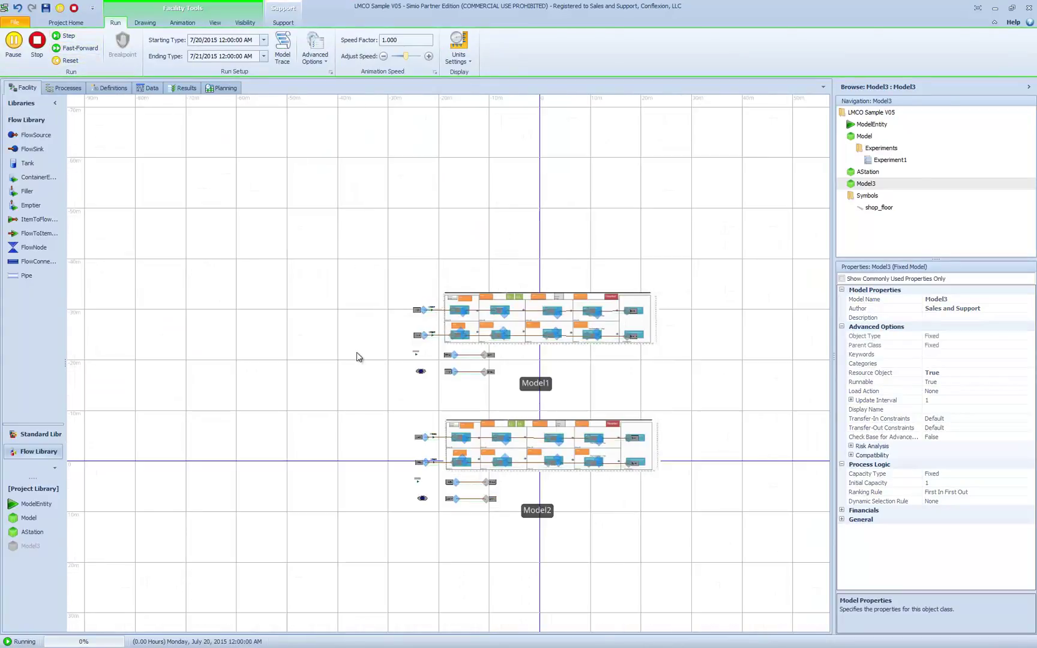
Raise the running simulation's speed factor to 100 and again to 300, and stop the run.
{"action": "left_click_drag", "start_coordinate": [355, 357], "coordinate": [208, 281]}
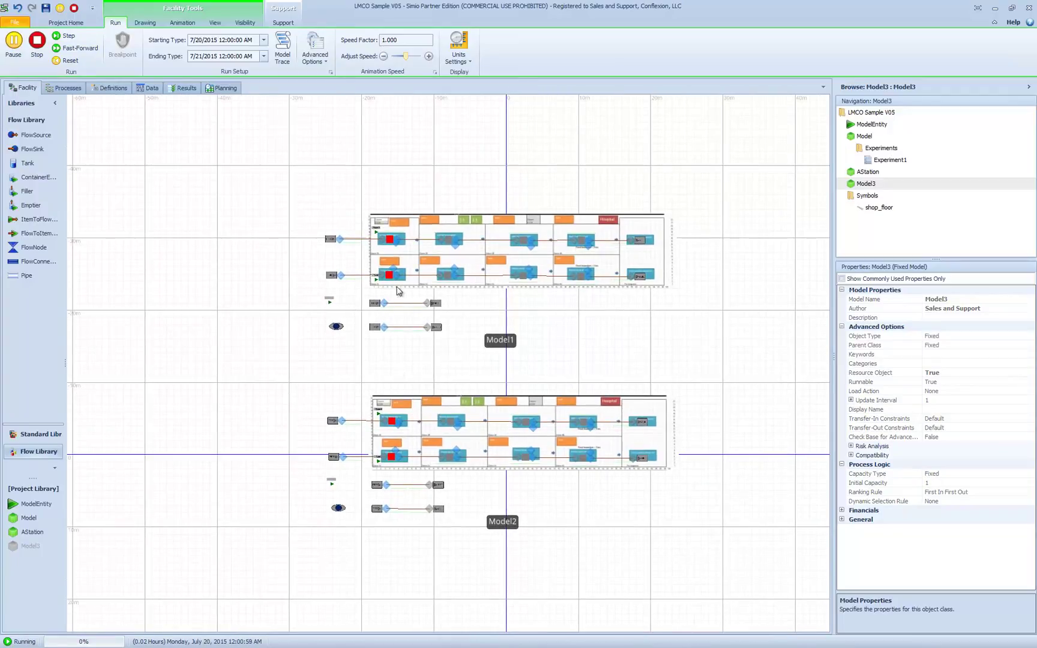
{"action": "double_click", "coordinate": [398, 39]}
{"action": "left_click", "coordinate": [406, 40]}
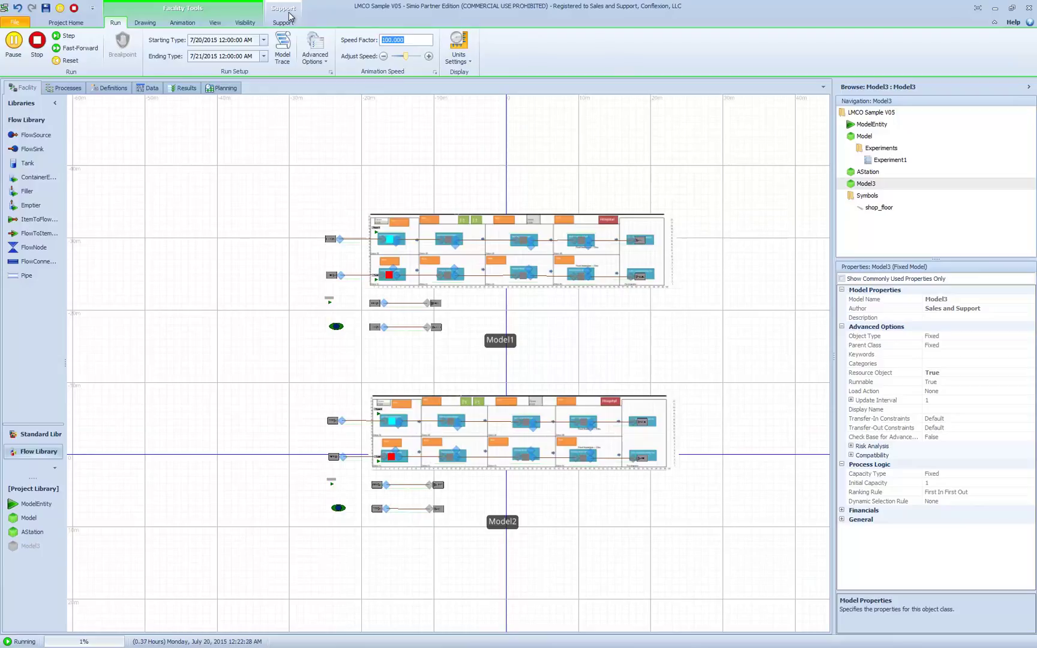
{"action": "type", "text": "300"}
{"action": "key", "text": "Return"}
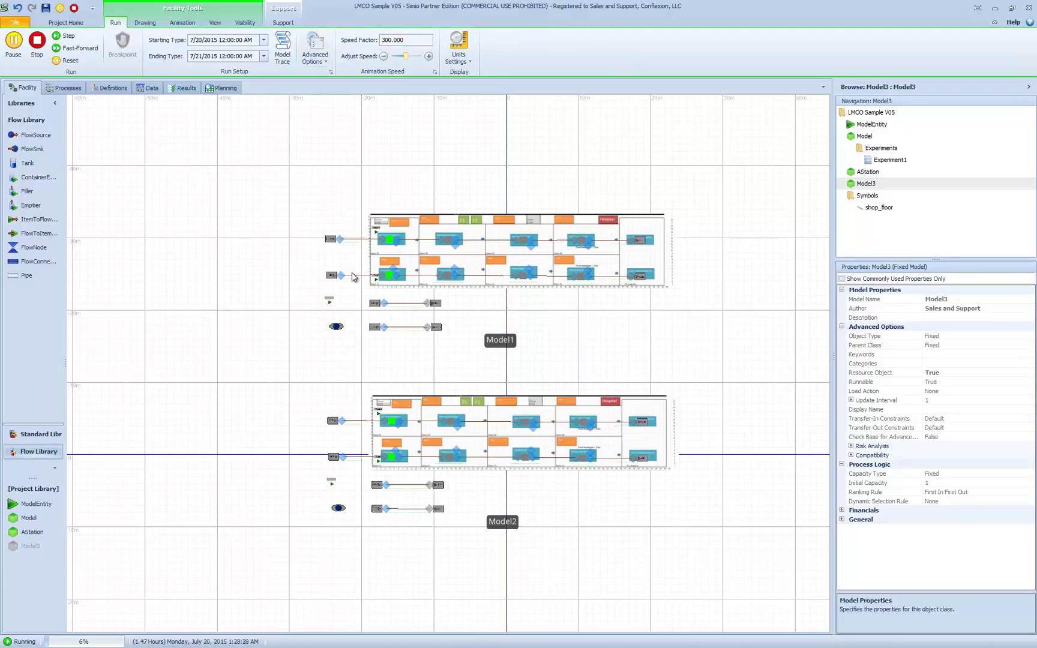
{"action": "key", "text": "shift+F5"}
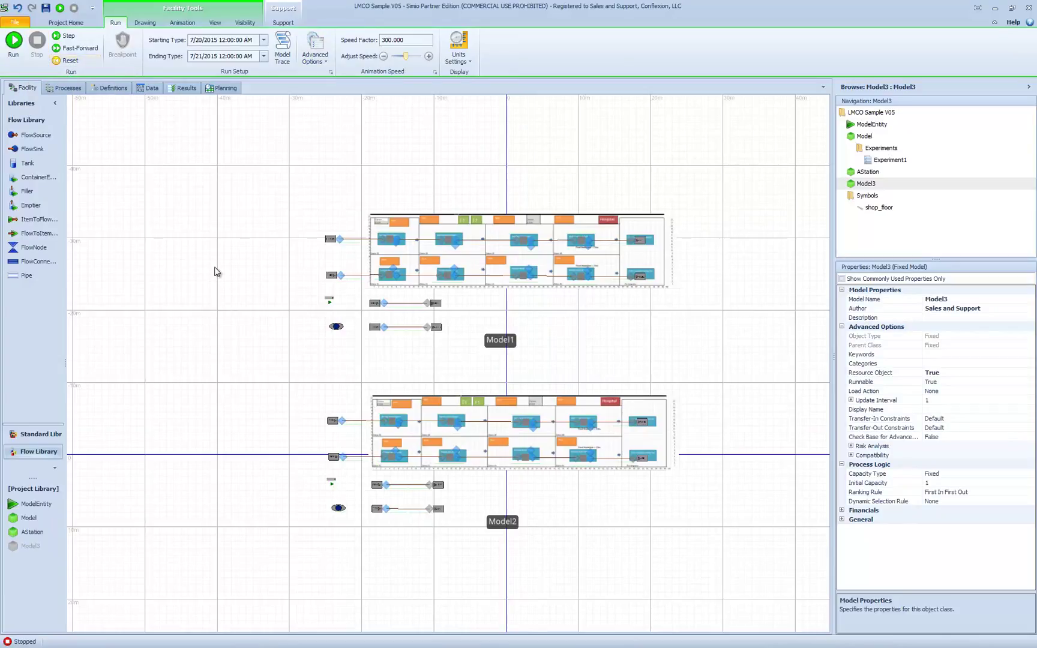
{"action": "scroll", "coordinate": [219, 288], "scroll_direction": "up", "scroll_amount": 5}
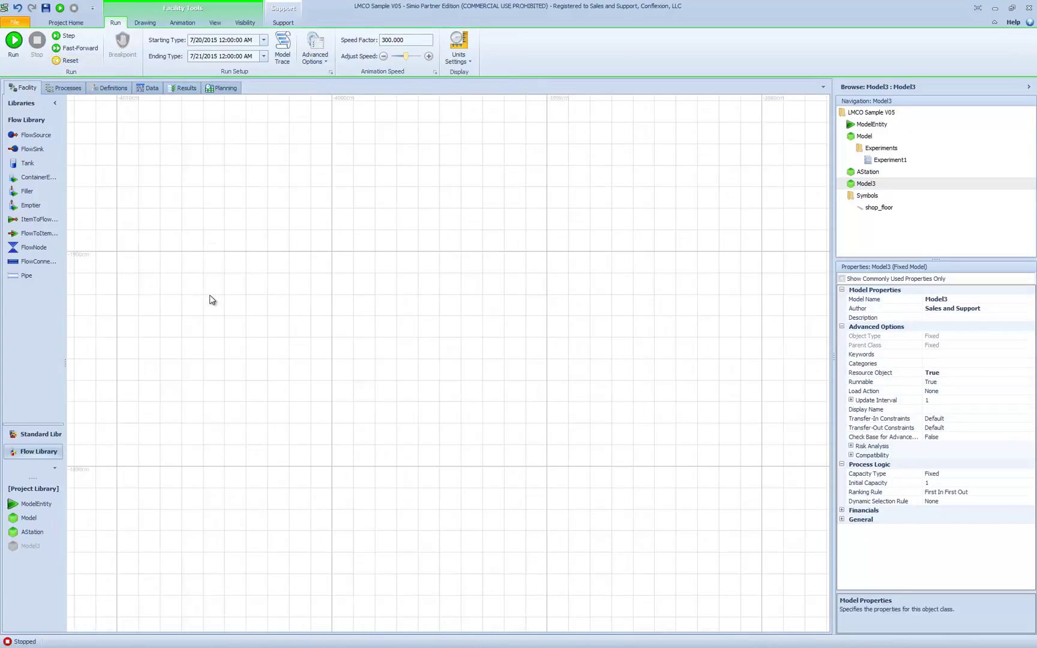
{"action": "scroll", "coordinate": [209, 311], "scroll_direction": "down", "scroll_amount": 10}
{"action": "scroll", "coordinate": [204, 306], "scroll_direction": "up", "scroll_amount": 6}
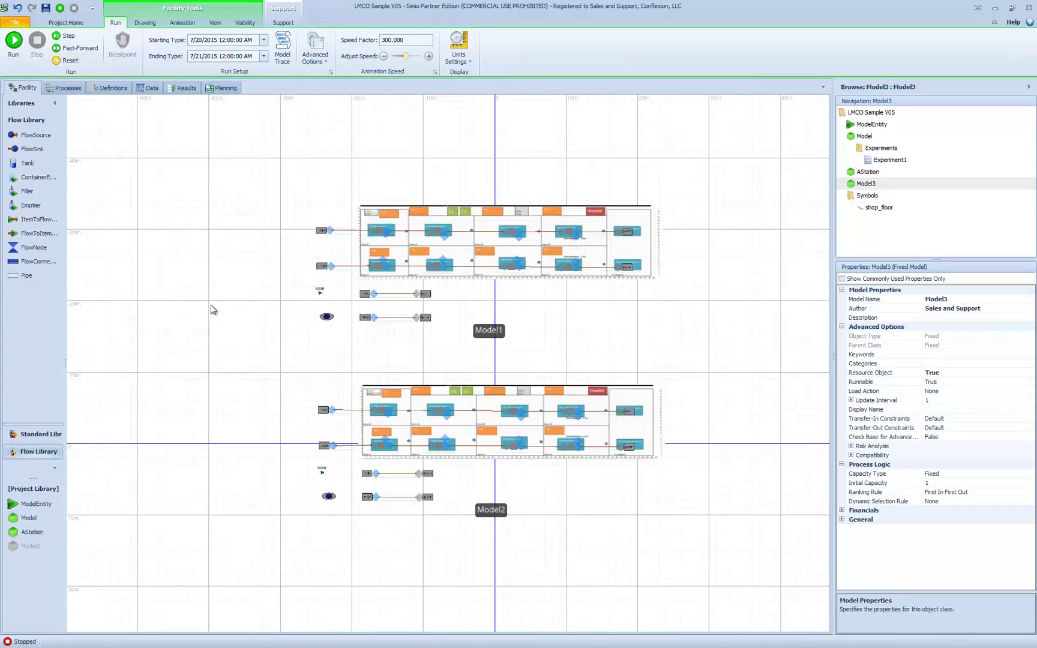
{"action": "scroll", "coordinate": [199, 301], "scroll_direction": "down", "scroll_amount": 2}
{"action": "scroll", "coordinate": [514, 341], "scroll_direction": "up", "scroll_amount": 2}
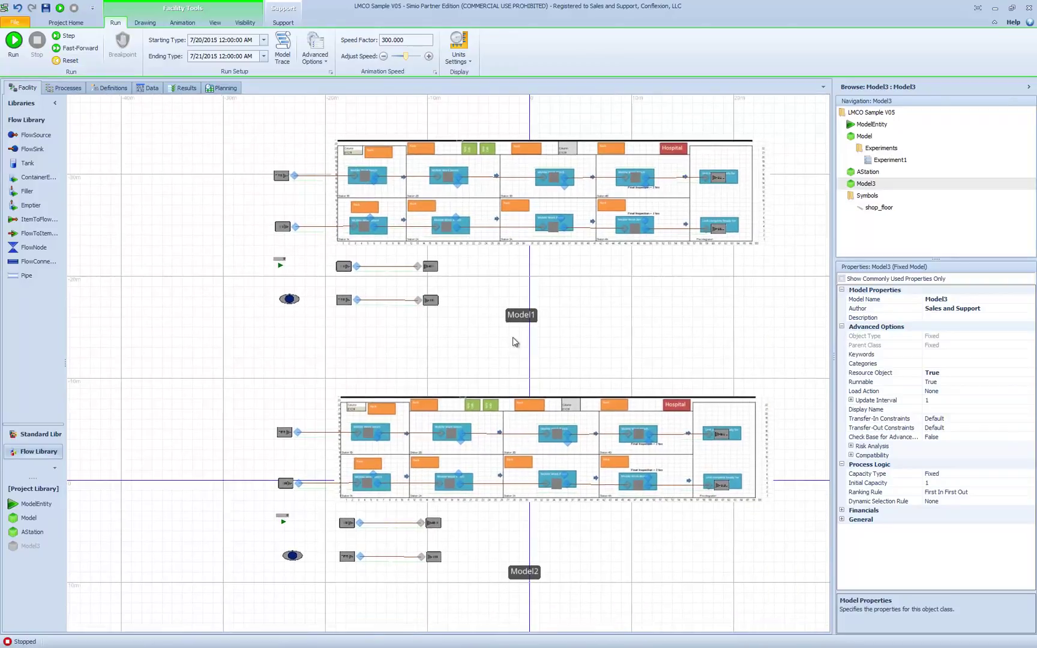
Add another new model to the project and enlarge its project library list to show all project objects.
{"action": "right_click", "coordinate": [866, 234]}
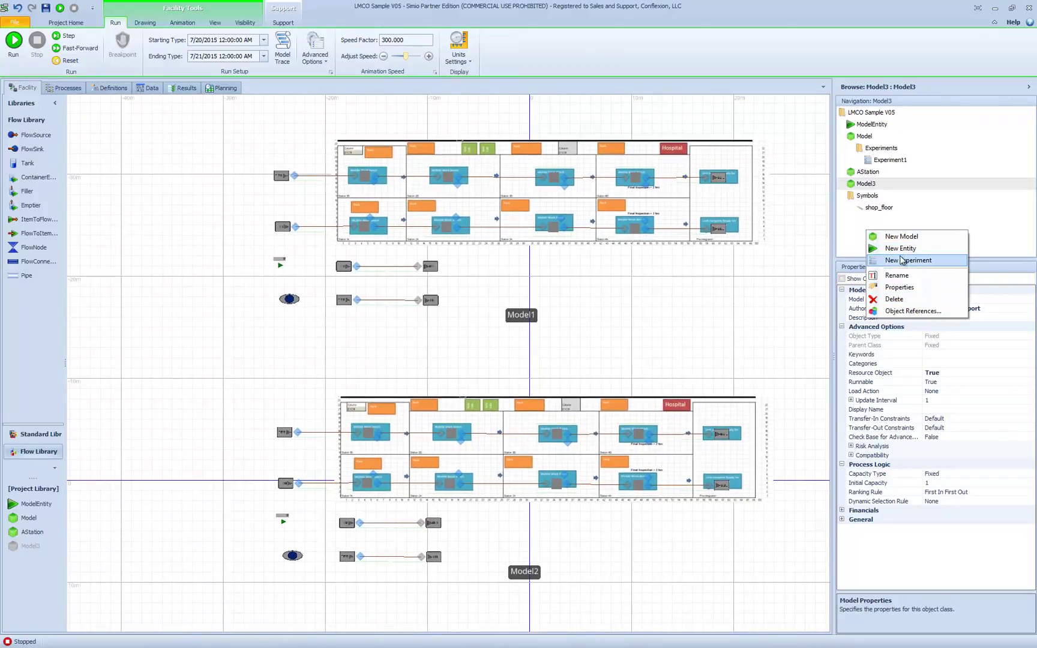
{"action": "left_click", "coordinate": [899, 238]}
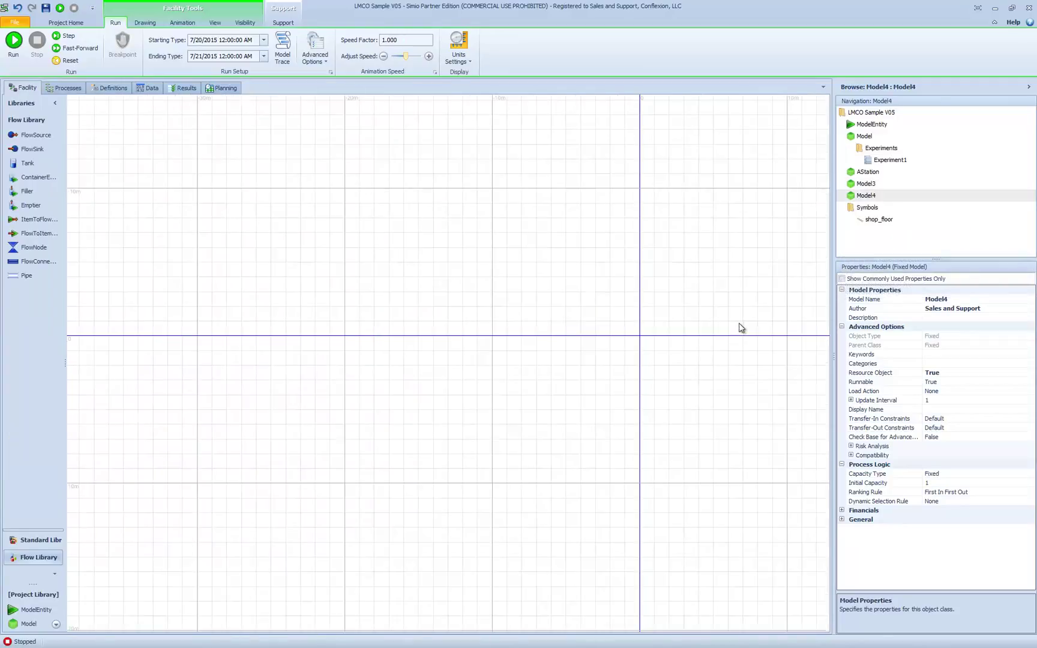
{"action": "scroll", "coordinate": [504, 351], "scroll_direction": "down", "scroll_amount": 5}
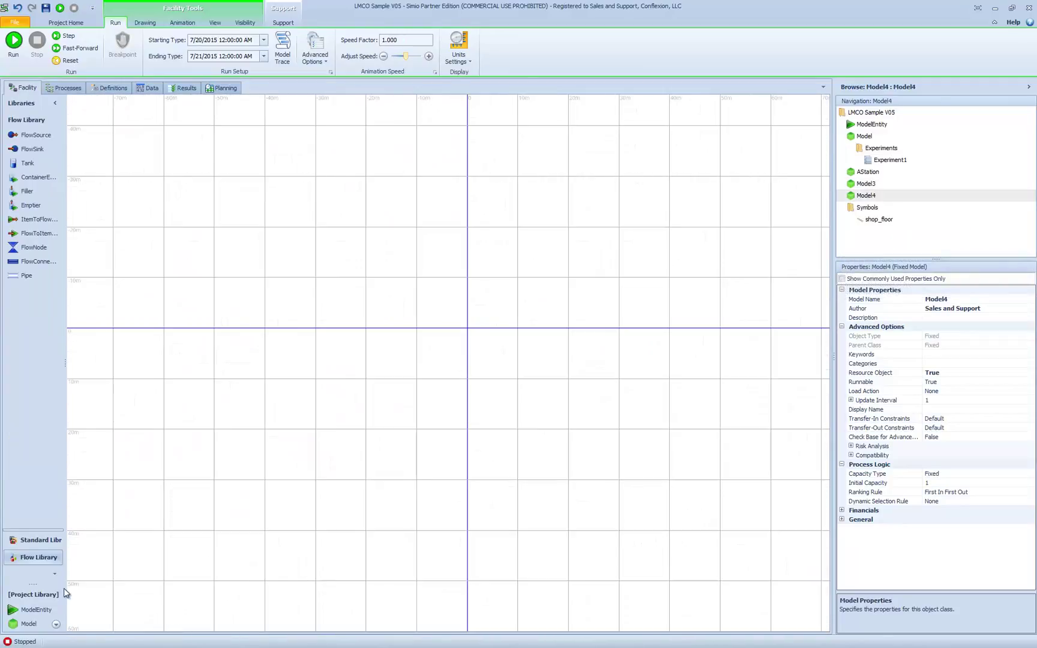
{"action": "left_click_drag", "start_coordinate": [39, 583], "coordinate": [36, 434]}
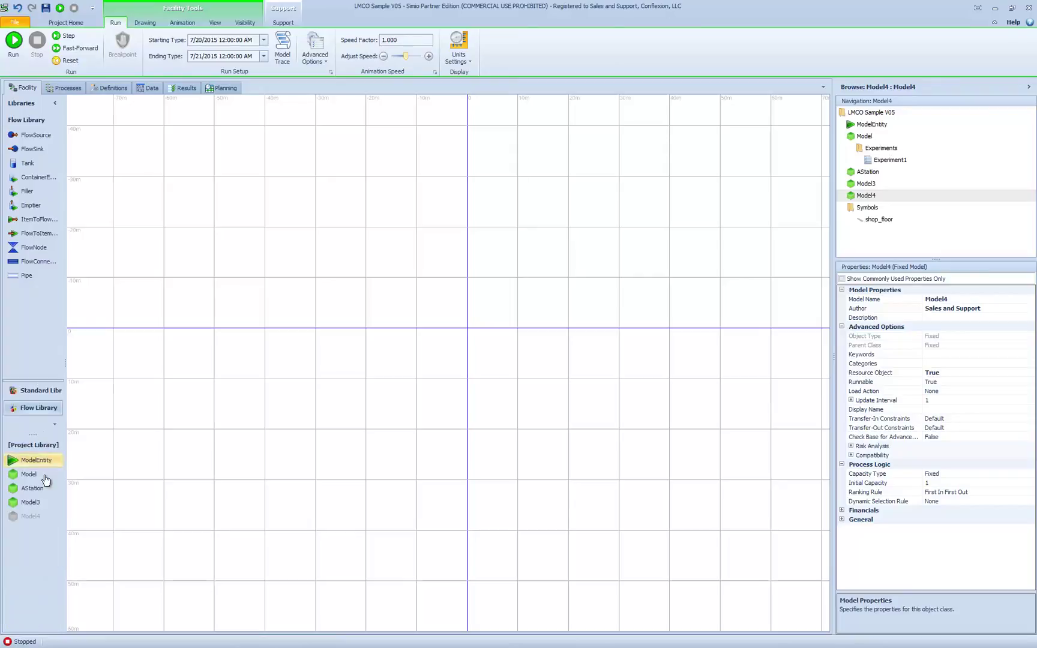
Place an instance of Model3 in the new model's facility and move it above the horizontal axis, left of the vertical axis.
{"action": "left_click_drag", "start_coordinate": [42, 507], "coordinate": [467, 263]}
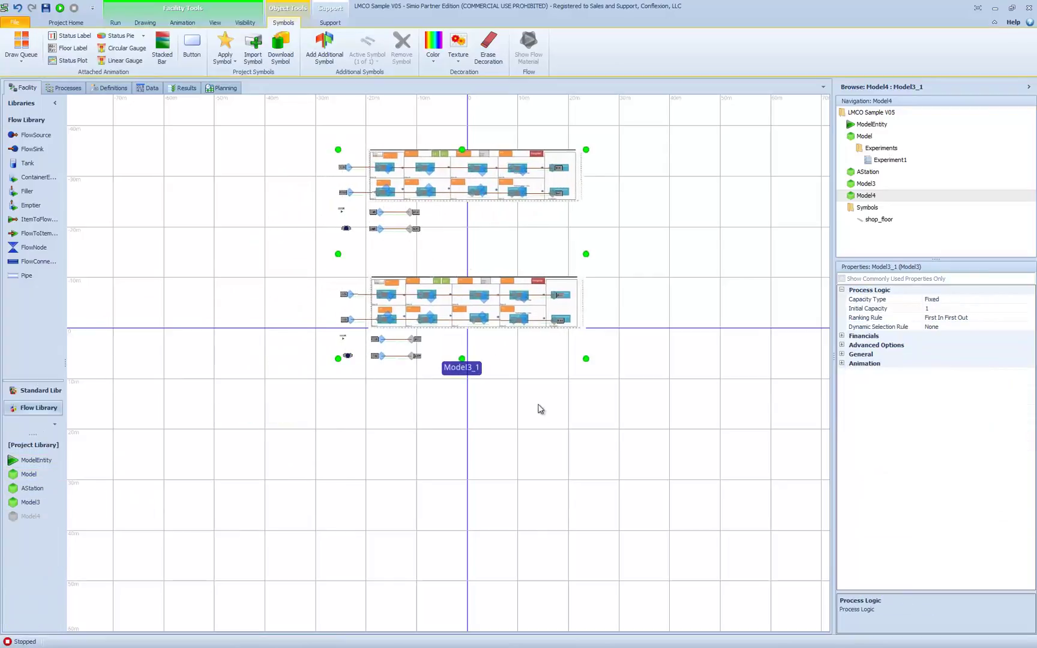
{"action": "scroll", "coordinate": [608, 477], "scroll_direction": "down", "scroll_amount": 2}
{"action": "left_click", "coordinate": [618, 480]}
{"action": "left_click_drag", "start_coordinate": [635, 484], "coordinate": [491, 322]}
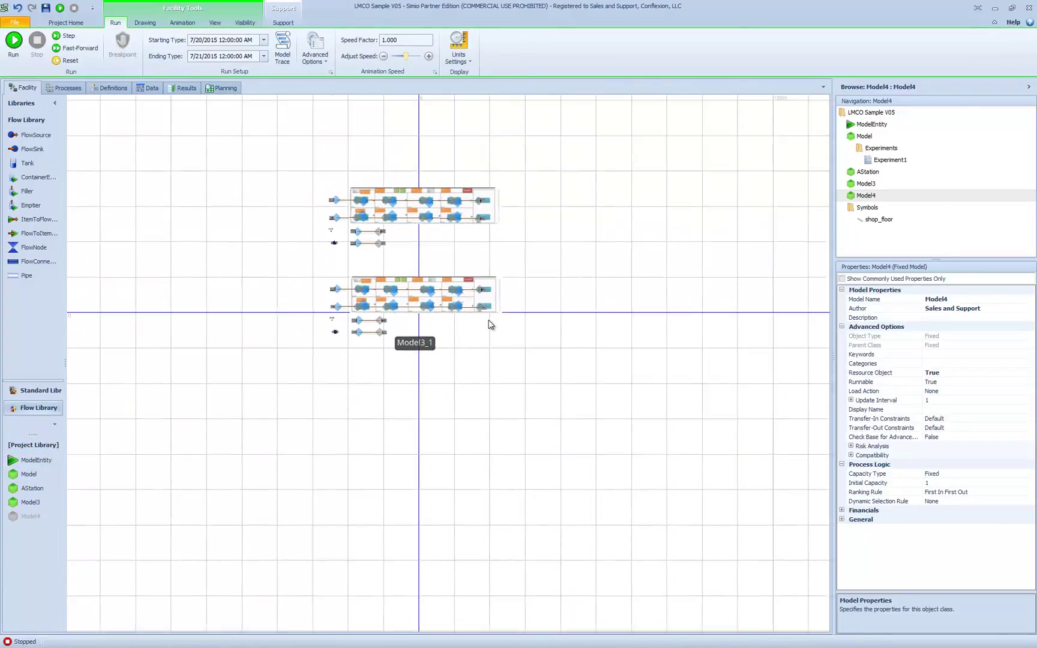
{"action": "left_click", "coordinate": [440, 284]}
{"action": "left_click_drag", "start_coordinate": [440, 284], "coordinate": [361, 250]}
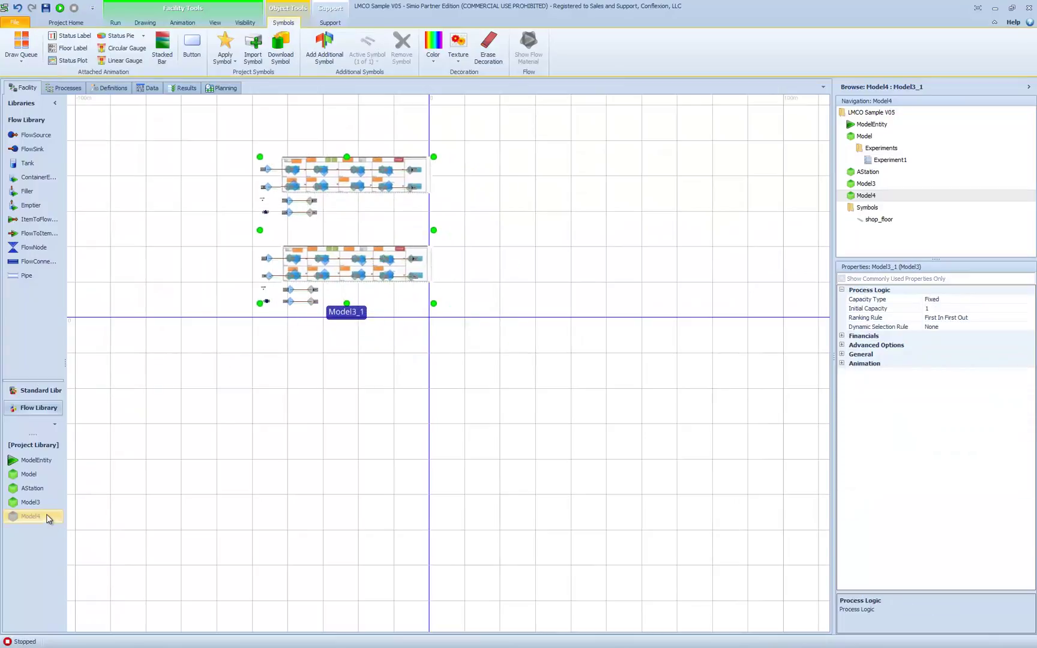
Place two more Model3 instances in the lower-right and lower-left quadrants and one Model instance in the upper-right quadrant of the facility.
{"action": "left_click_drag", "start_coordinate": [43, 511], "coordinate": [683, 420]}
{"action": "left_click", "coordinate": [440, 479]}
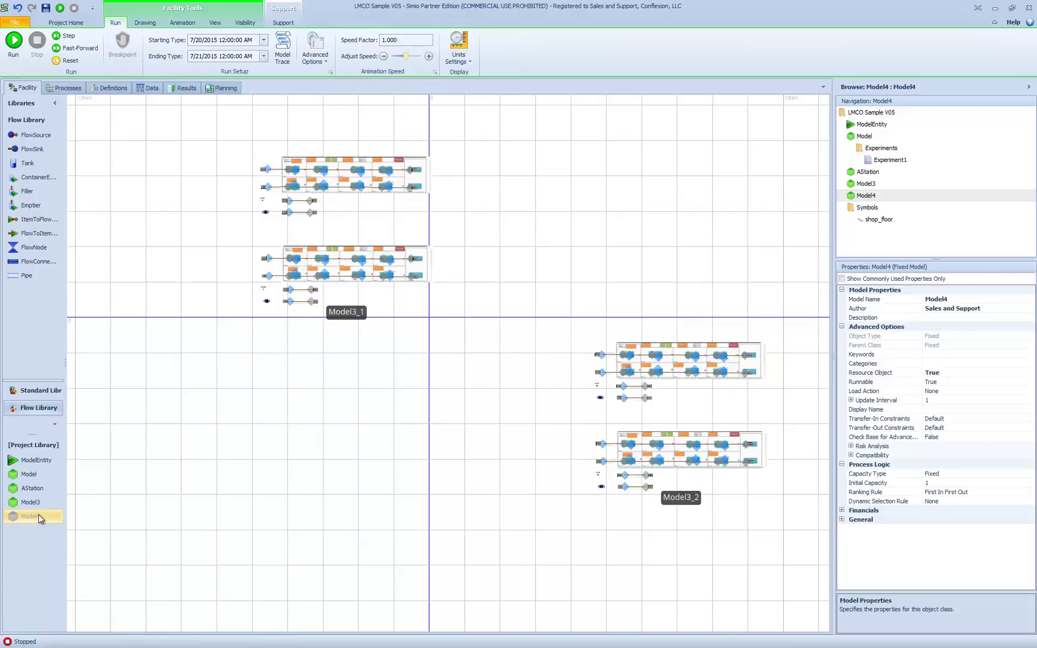
{"action": "left_click_drag", "start_coordinate": [29, 507], "coordinate": [278, 503]}
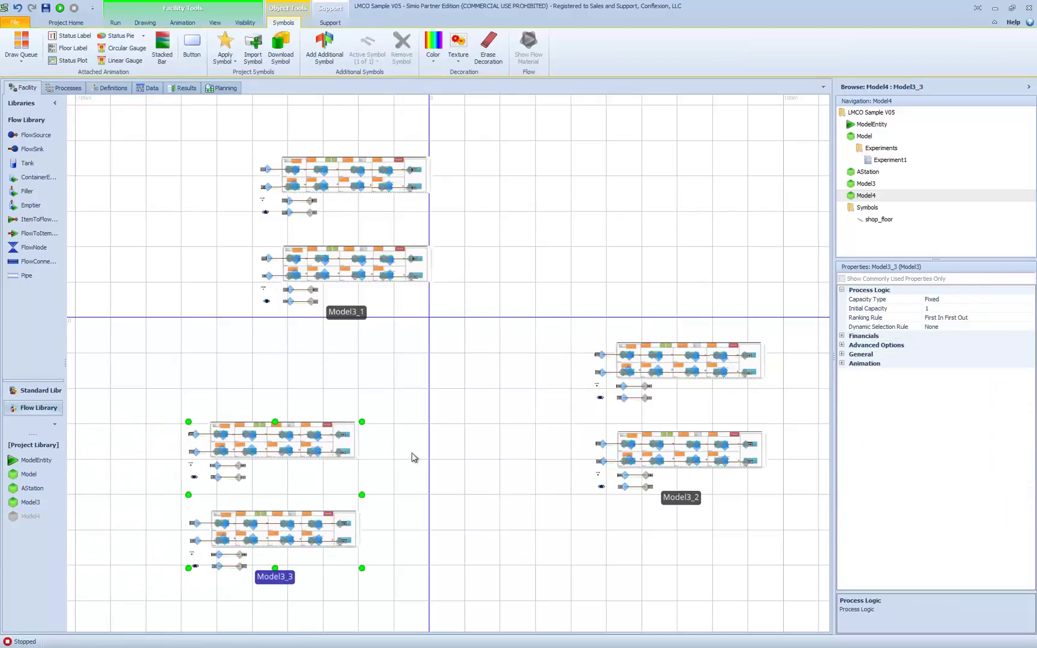
{"action": "left_click", "coordinate": [444, 445]}
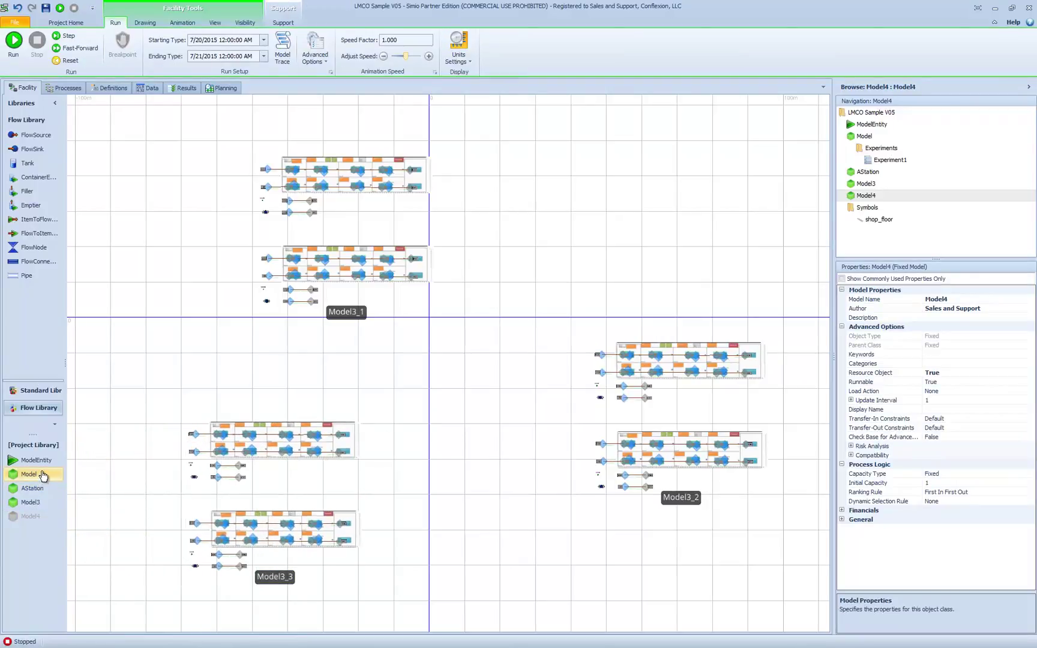
{"action": "left_click_drag", "start_coordinate": [45, 473], "coordinate": [640, 203]}
{"action": "left_click", "coordinate": [548, 315]}
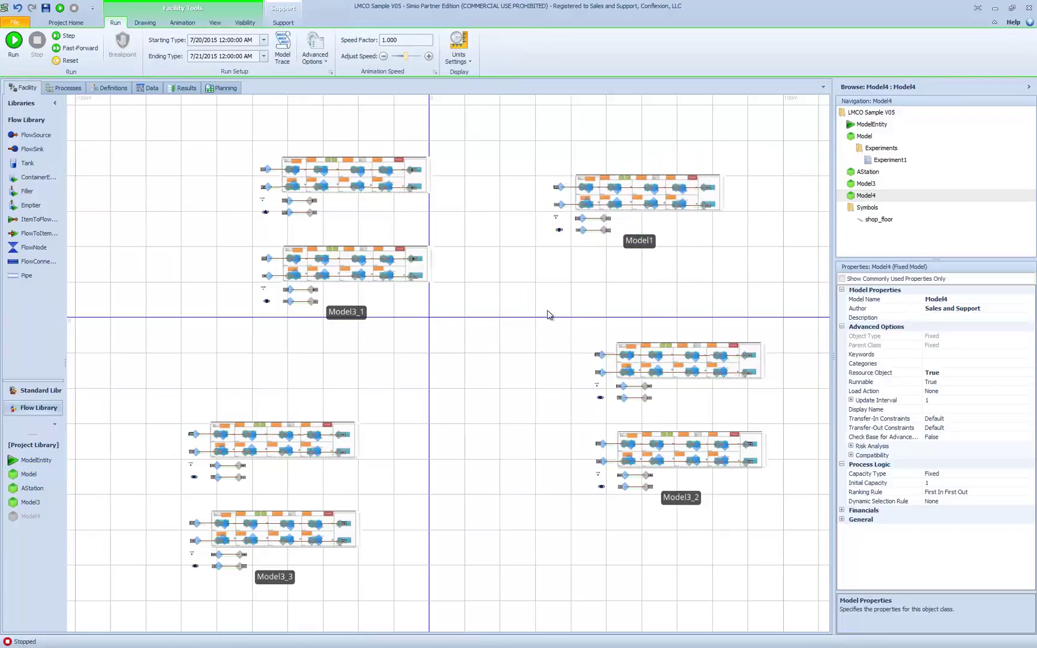
Run Model4, set its speed factor to 200 and again to 300 during the run, and stop the simulation.
{"action": "left_click", "coordinate": [8, 39]}
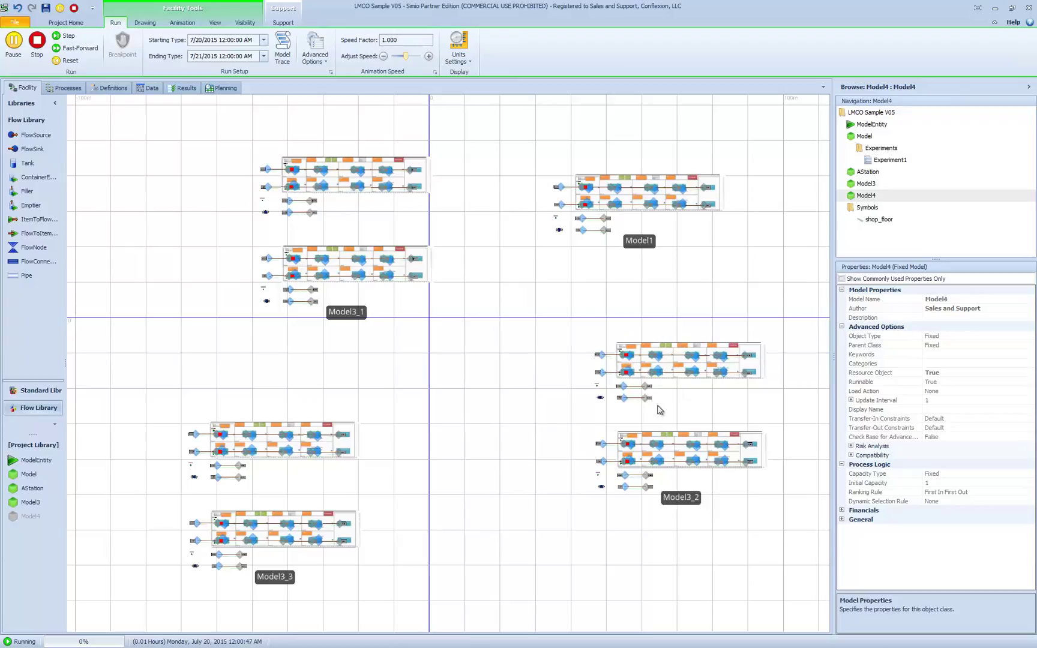
{"action": "left_click", "coordinate": [406, 39]}
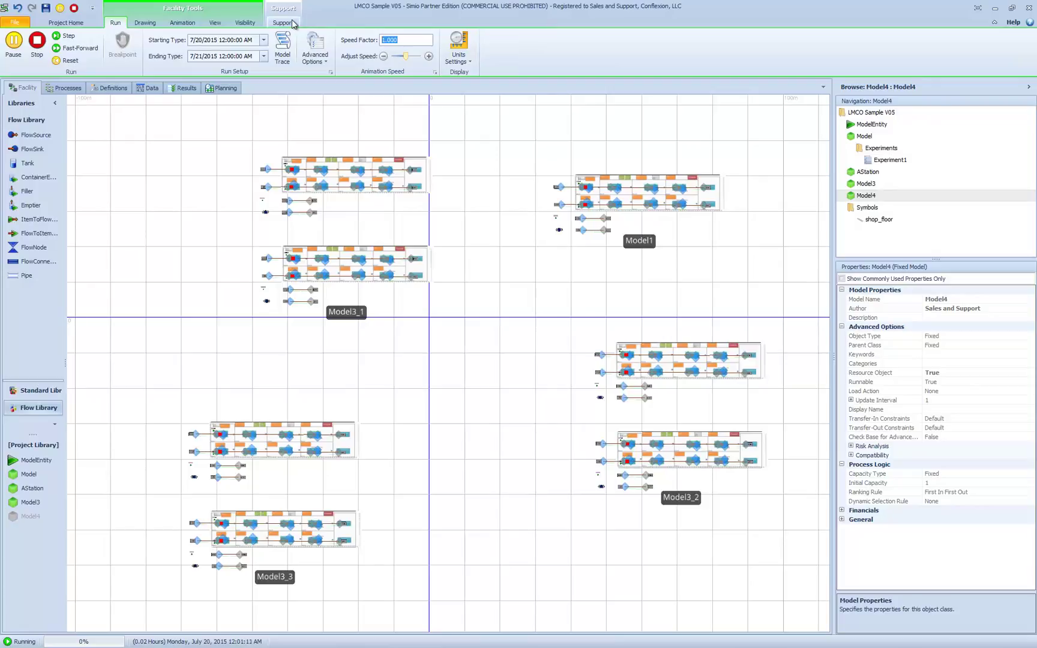
{"action": "key", "text": "Return"}
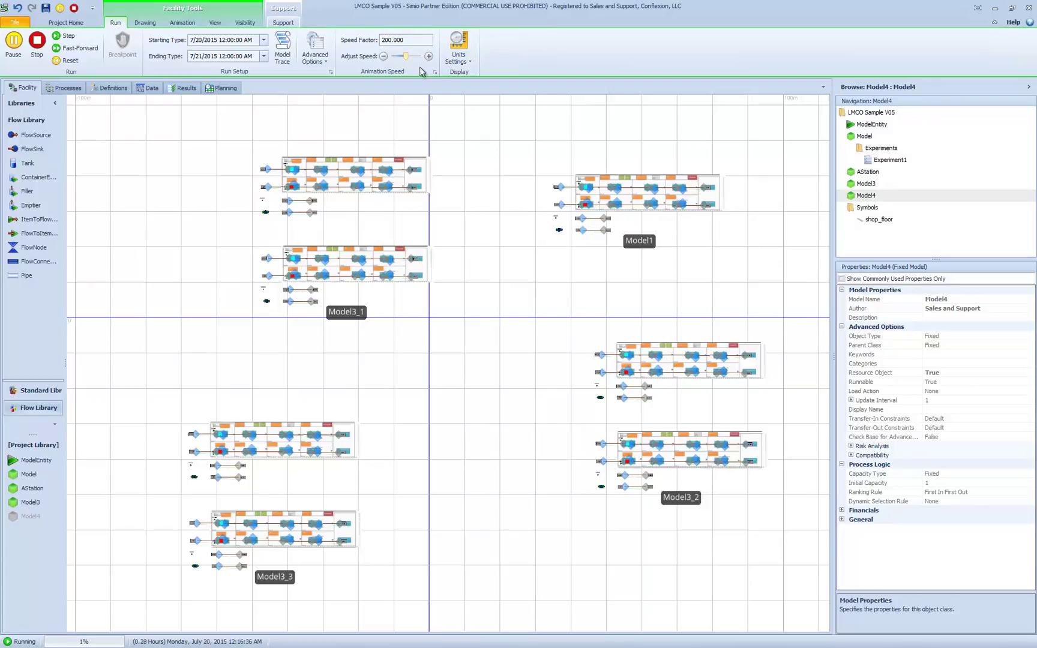
{"action": "left_click", "coordinate": [414, 40]}
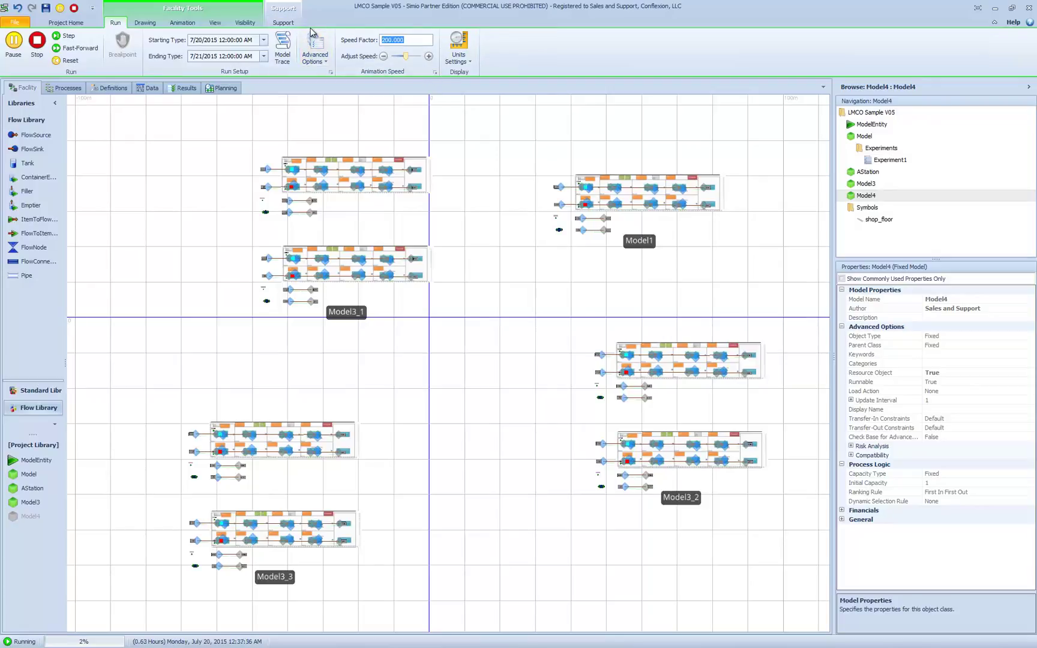
{"action": "type", "text": "3000"}
{"action": "key", "text": "Return"}
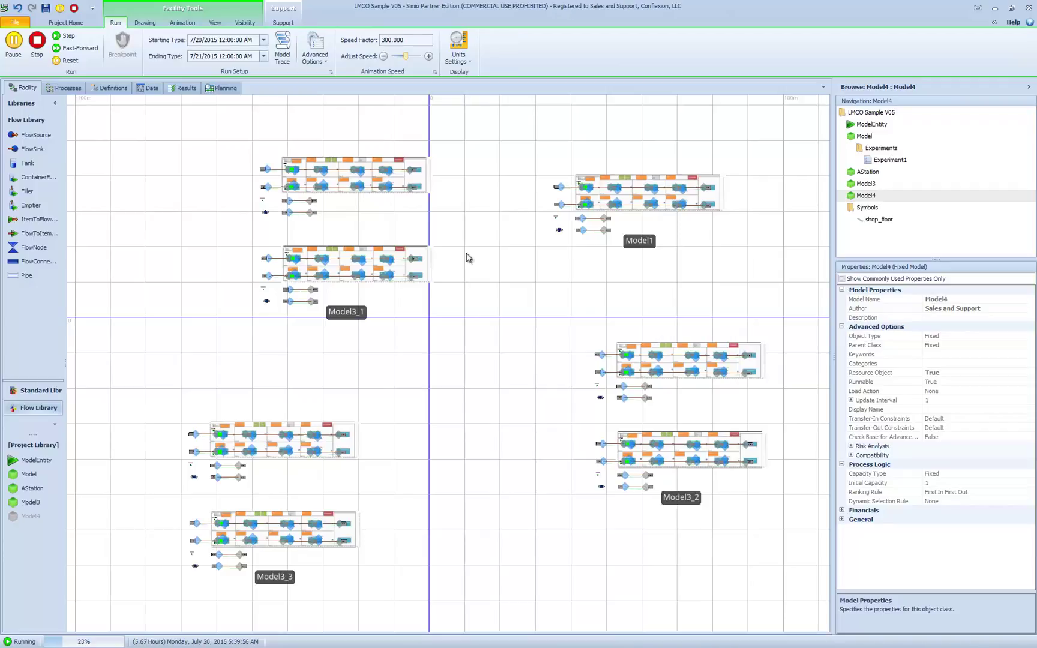
{"action": "left_click", "coordinate": [37, 40]}
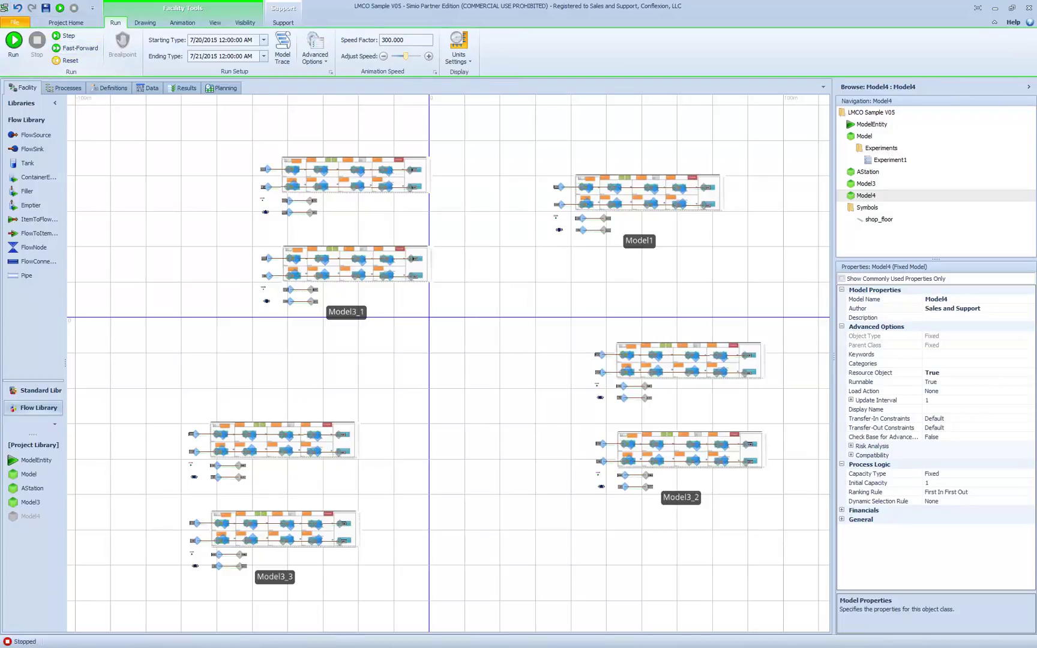